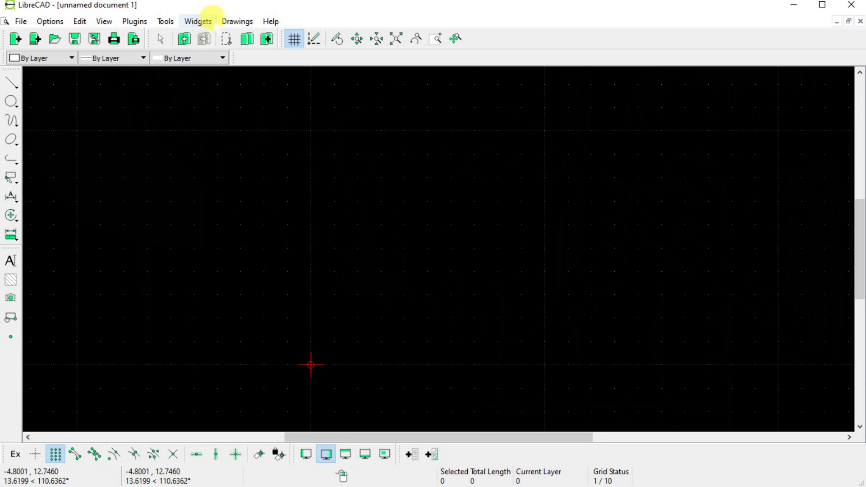
Step: Turn on the Command line dock panel from Widgets > Dock Widgets
click(198, 21)
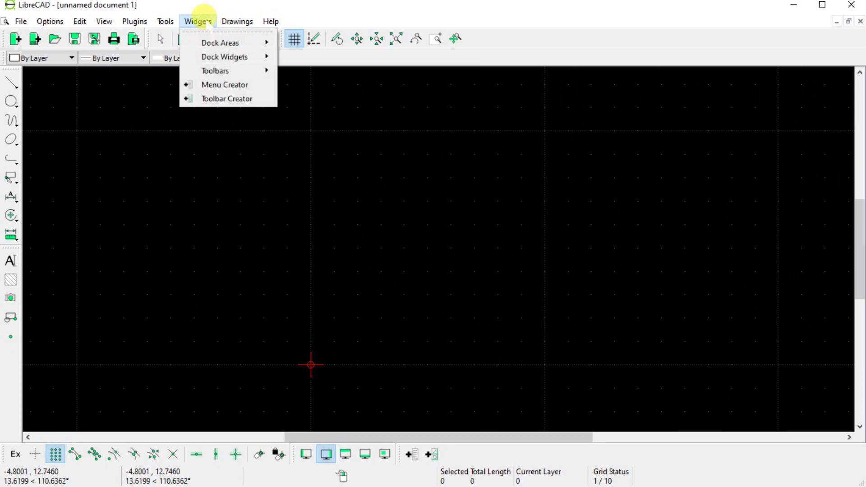
mouse_move(216, 58)
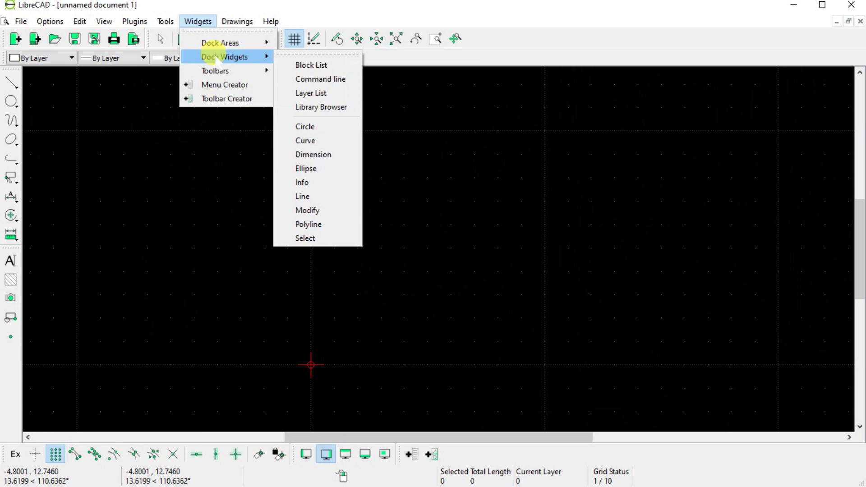
click(354, 80)
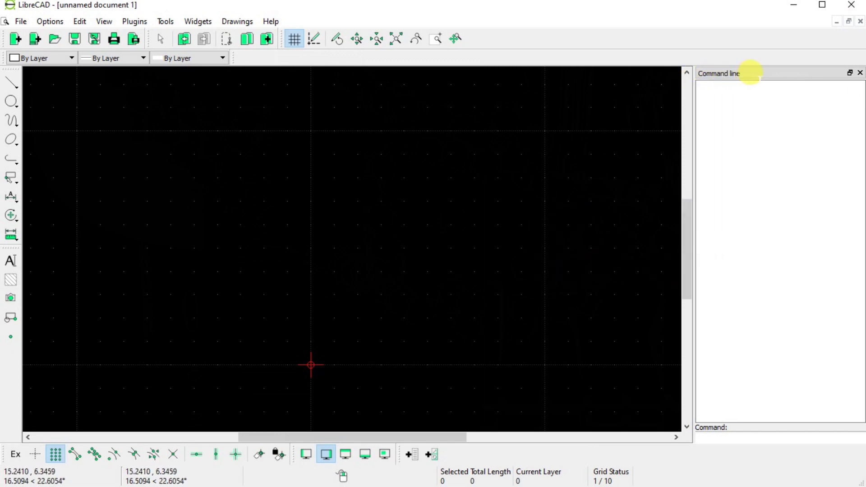
Step: Float the Command line panel, re-dock it on the right, and drag its splitter to narrow it
drag(767, 71, 854, 118)
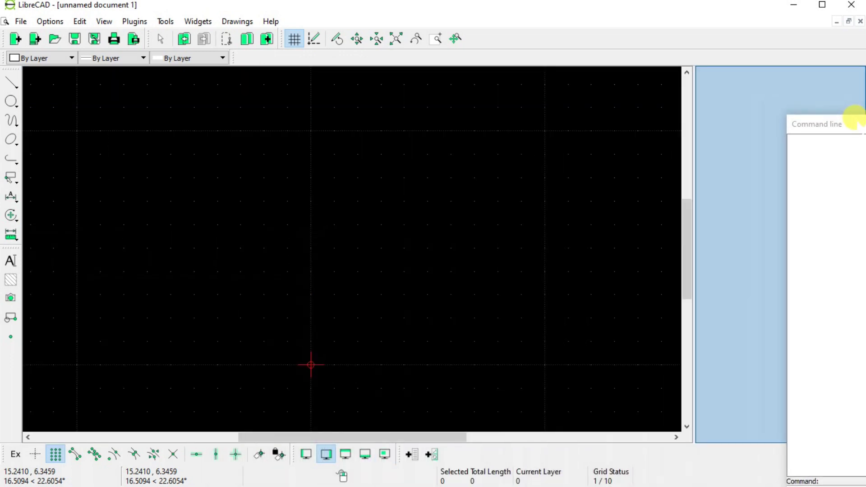
drag(854, 118, 854, 116)
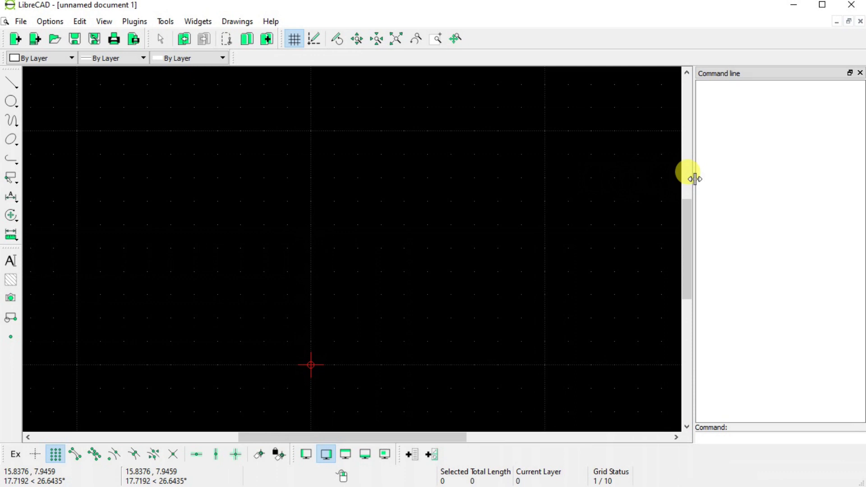
drag(695, 178, 741, 180)
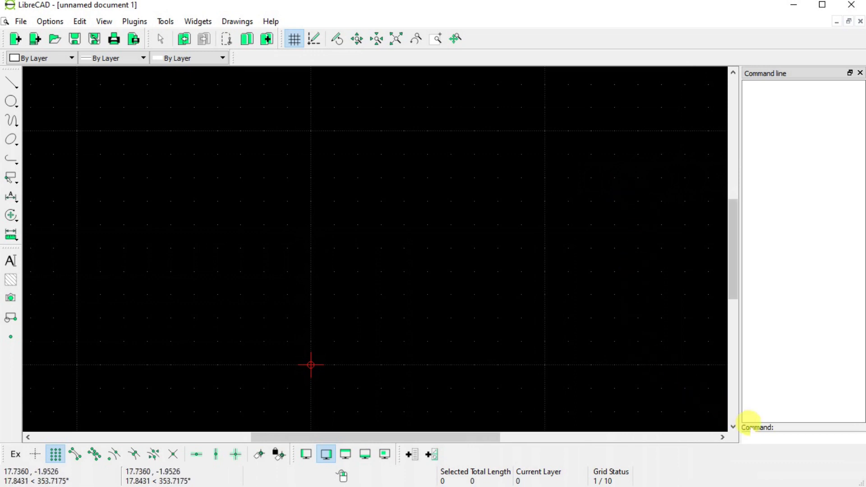
Step: Put focus in the Command: input box, then Alt+Tab away from LibreCAD
click(757, 428)
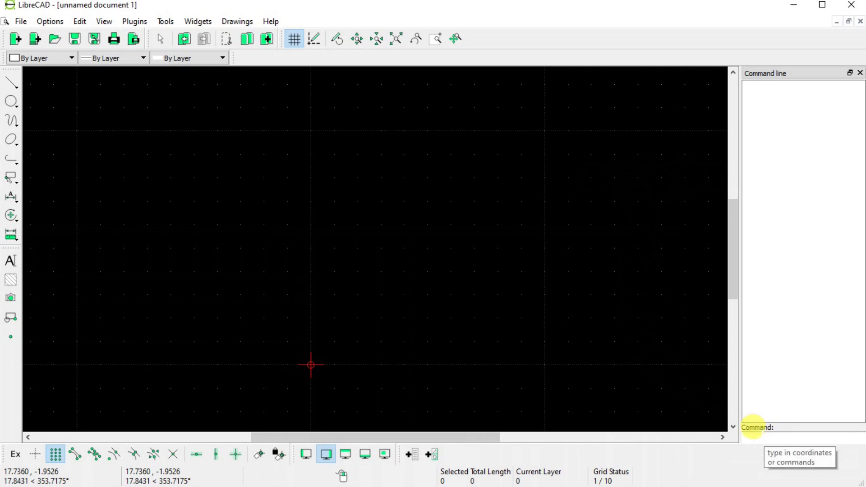
click(762, 435)
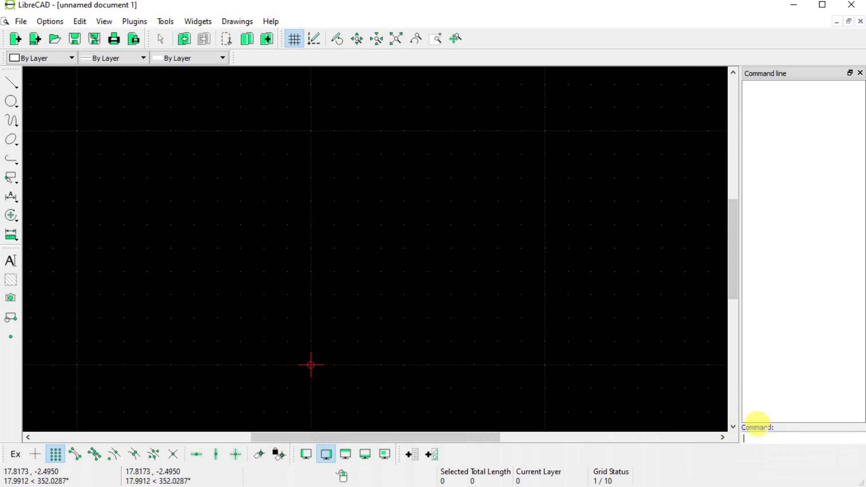
click(760, 428)
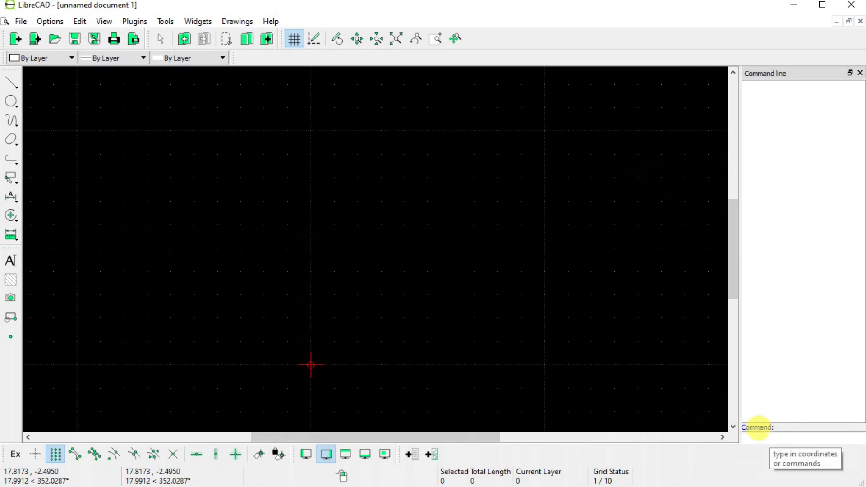
key(alt+Tab)
Step: Switch to the LibreCAD 2.1.3 Manual and scroll its contents to the Command Line entries (pages 23–25)
key(alt+Tab)
key(alt+Tab)
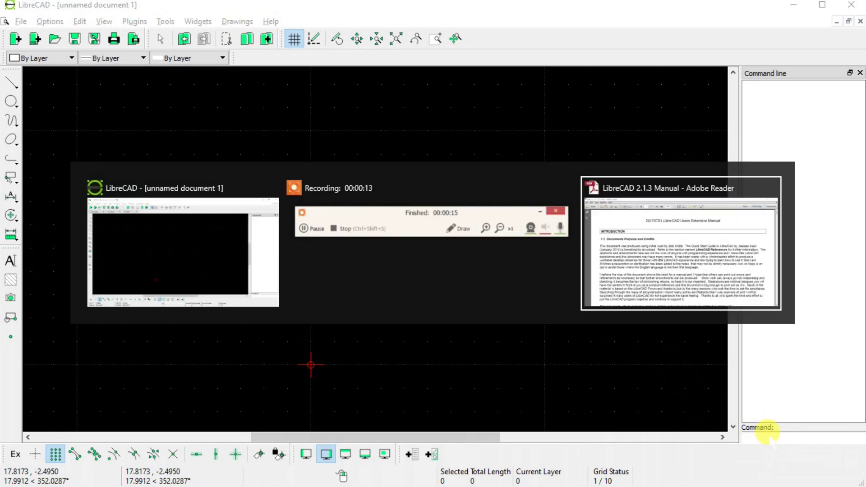
key(alt+Tab)
key(alt+Tab)
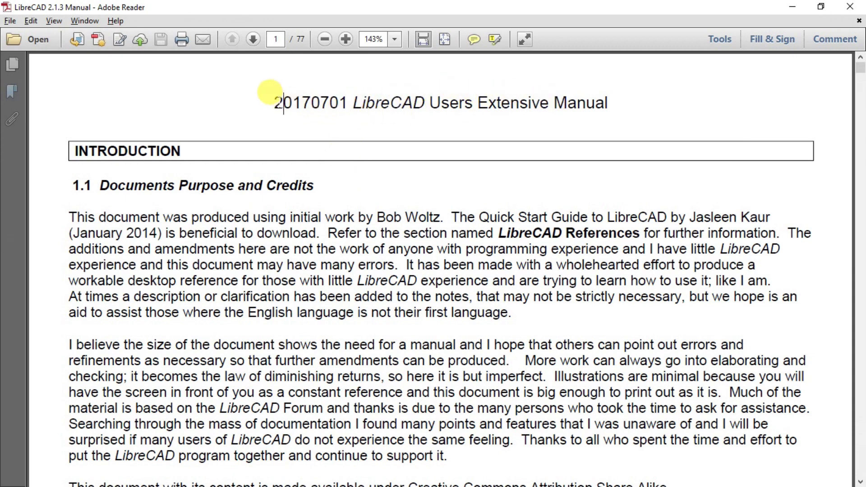
drag(269, 92, 311, 100)
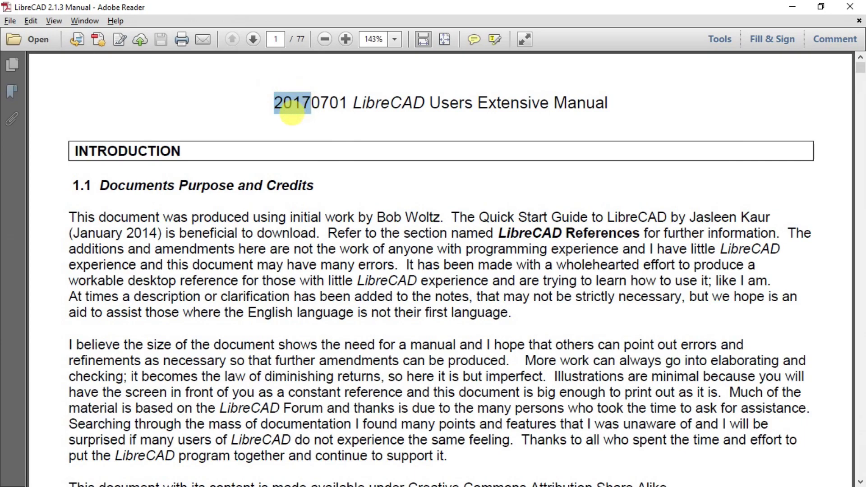
click(285, 132)
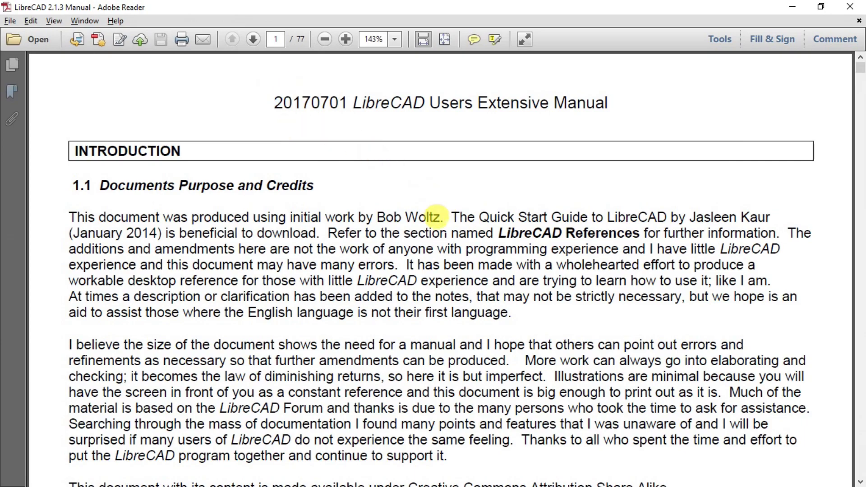
scroll(434, 216, down, 10)
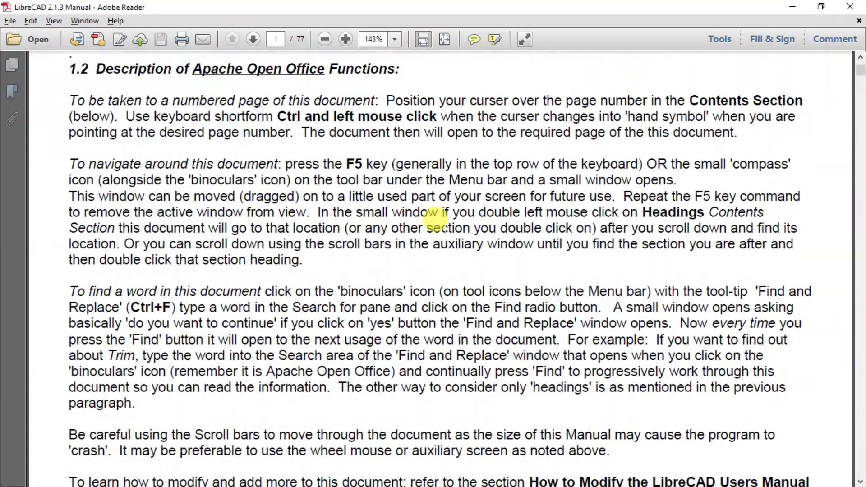
scroll(435, 217, down, 8)
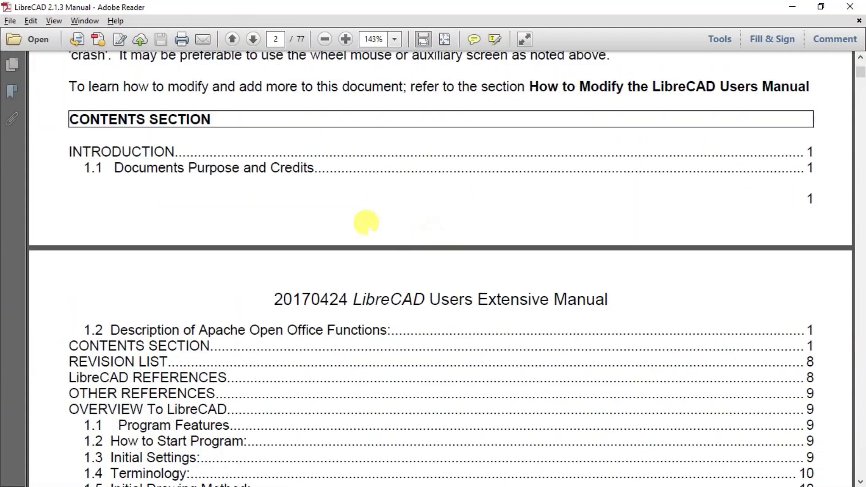
scroll(386, 307, down, 6)
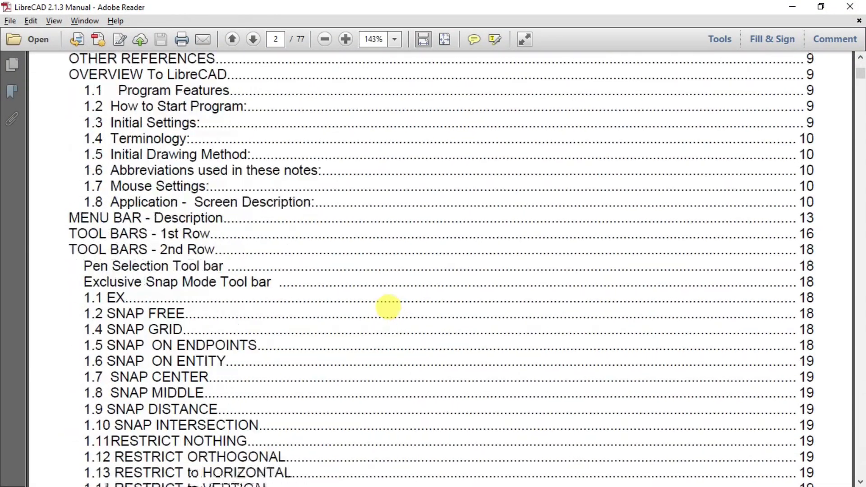
scroll(387, 307, down, 10)
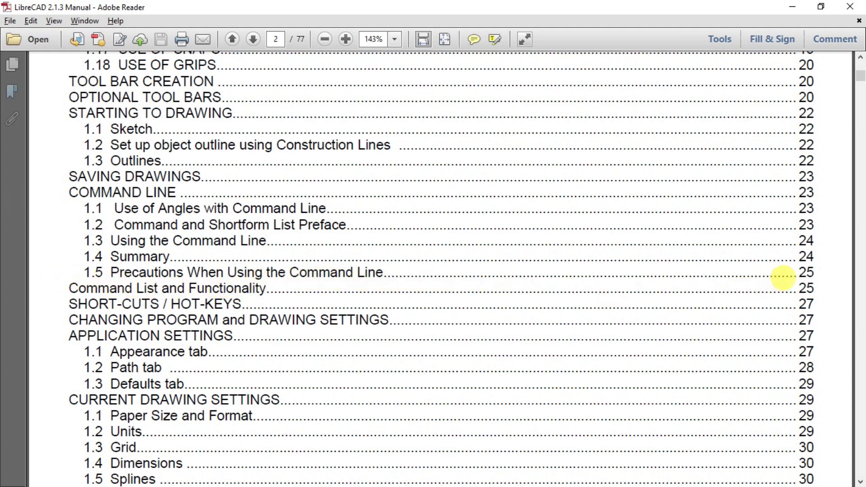
Step: Jump to the Command List page and highlight the circle and line commands
click(807, 287)
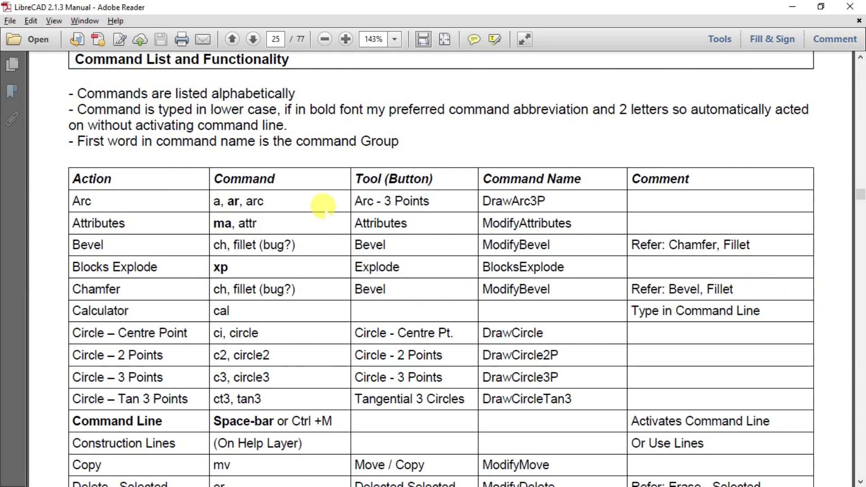
scroll(316, 199, down, 5)
scroll(316, 201, down, 8)
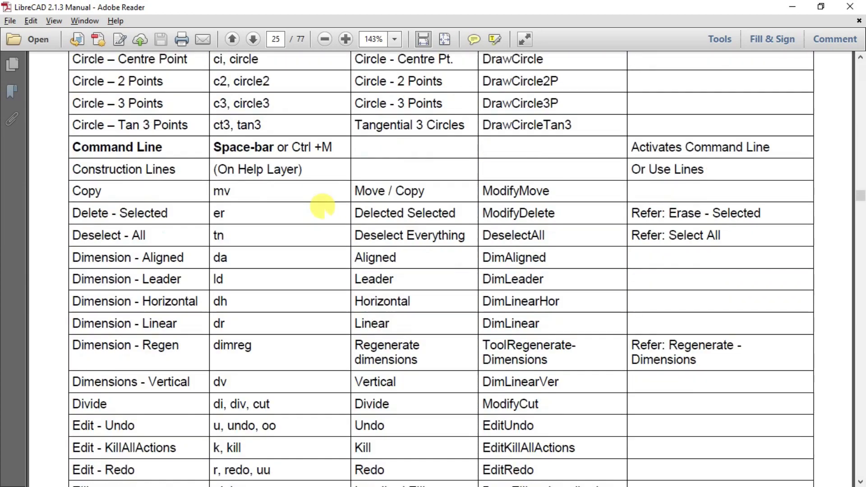
scroll(323, 206, down, 2)
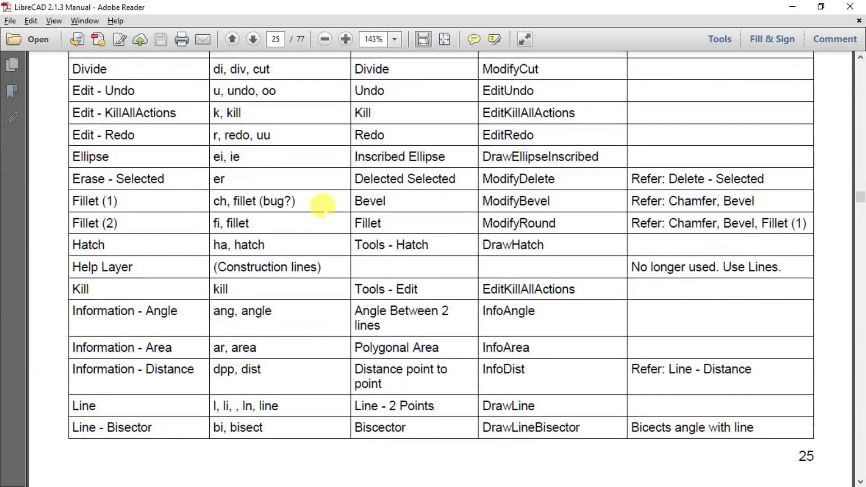
scroll(323, 206, up, 12)
scroll(322, 206, up, 3)
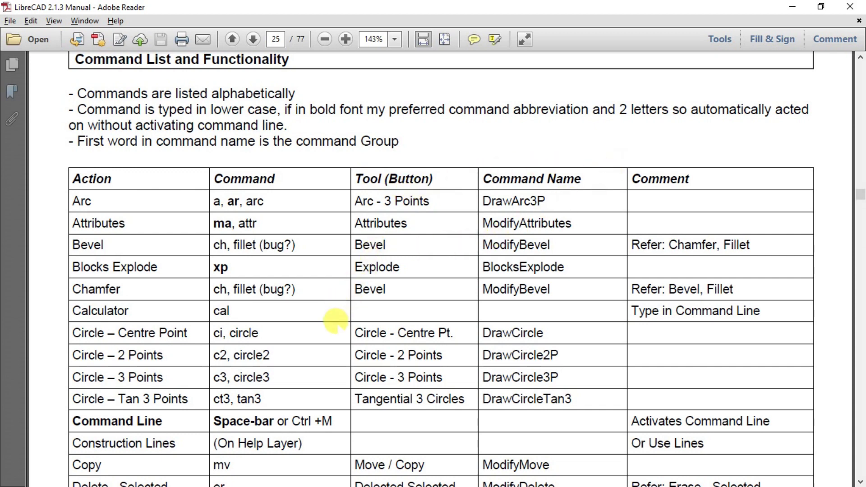
scroll(334, 319, down, 2)
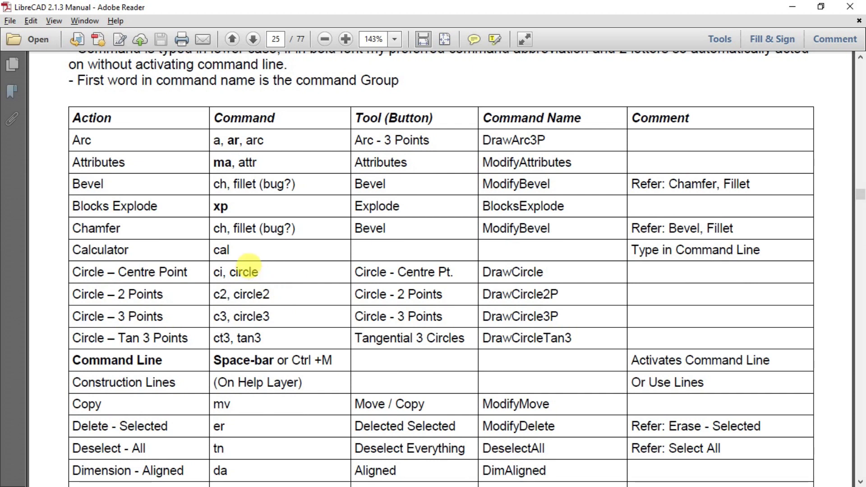
drag(260, 272, 229, 271)
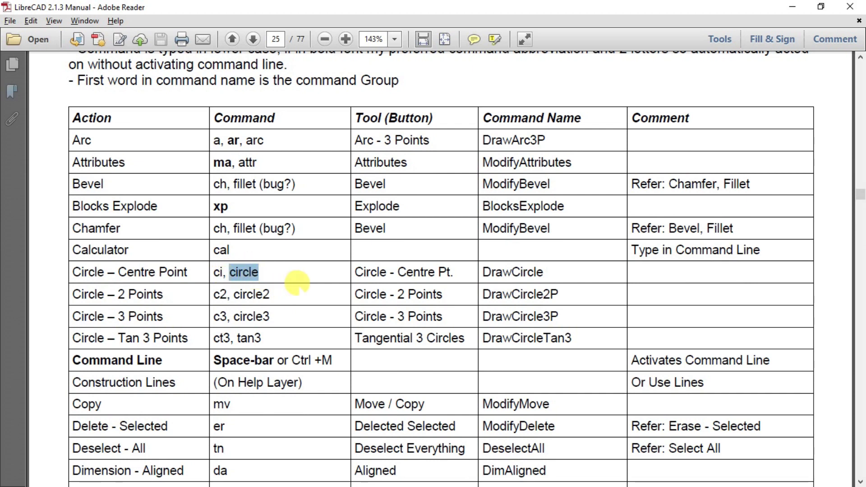
scroll(296, 283, down, 10)
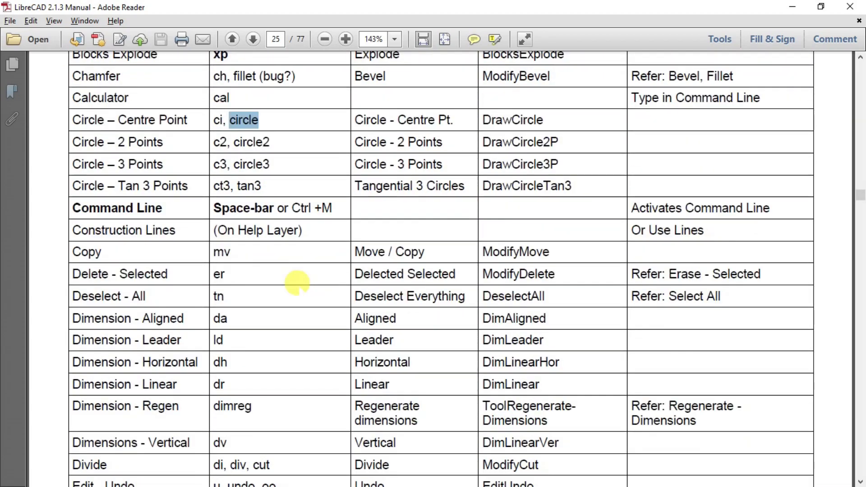
scroll(297, 284, down, 10)
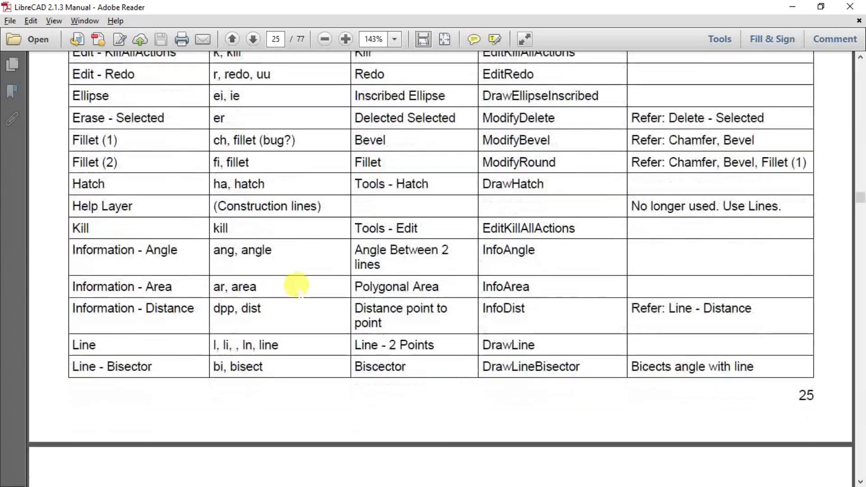
drag(278, 344, 259, 344)
Step: Mark the rectangle, undo and za (Zoom - Auto) aliases in the command table
scroll(303, 305, down, 14)
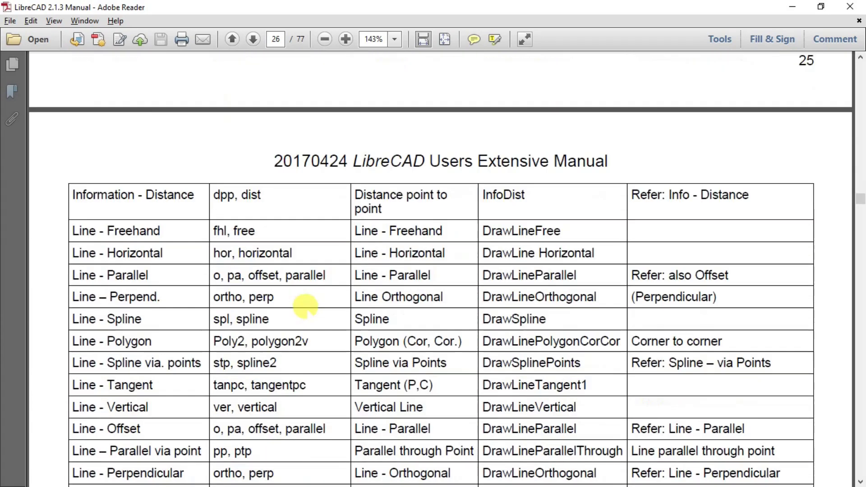
scroll(300, 301, down, 6)
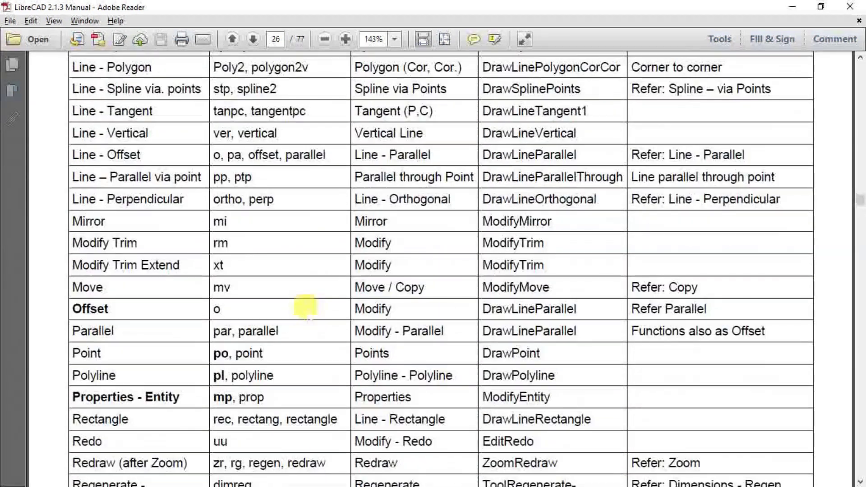
scroll(305, 306, down, 5)
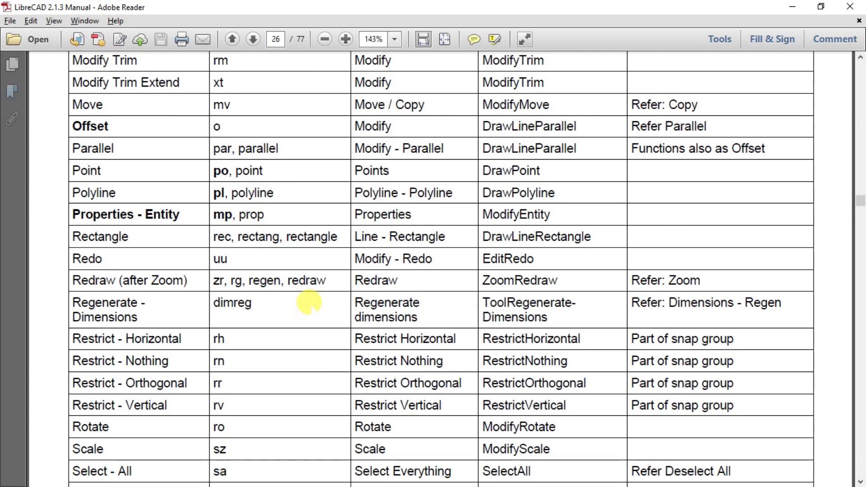
drag(337, 235, 286, 234)
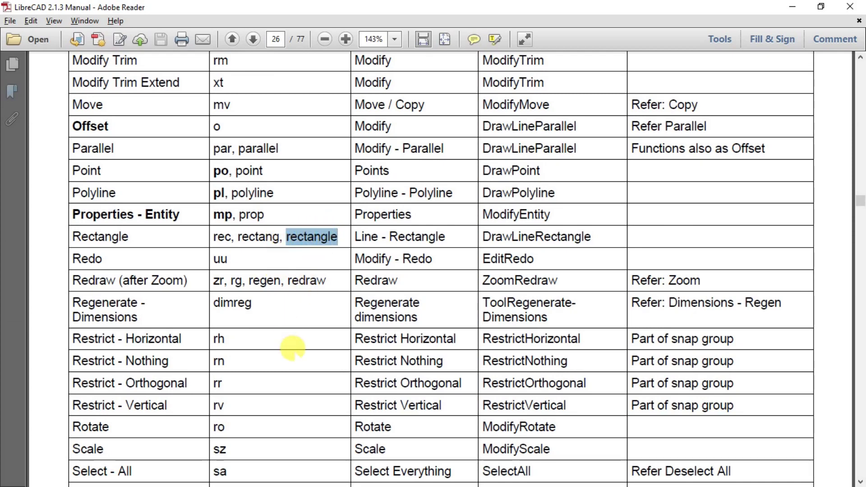
scroll(290, 342, down, 10)
scroll(292, 347, down, 13)
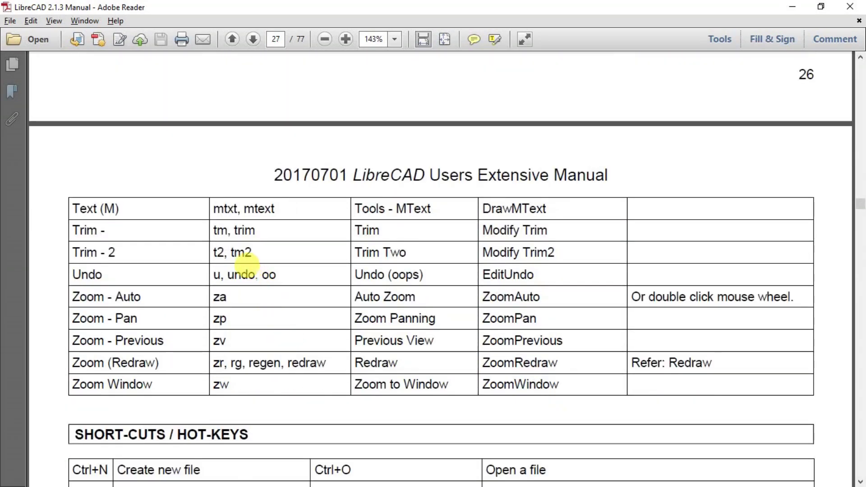
double_click(242, 272)
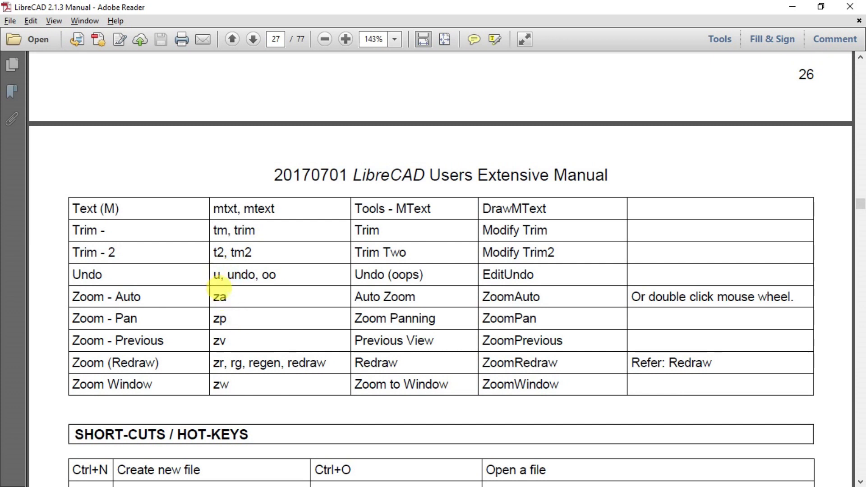
double_click(219, 297)
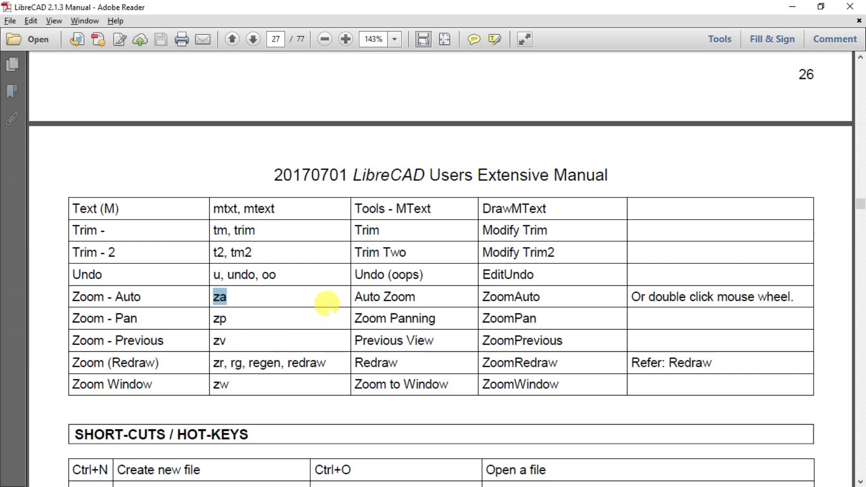
Step: Scroll back up the table, return to LibreCAD and focus the command input
scroll(329, 297, up, 10)
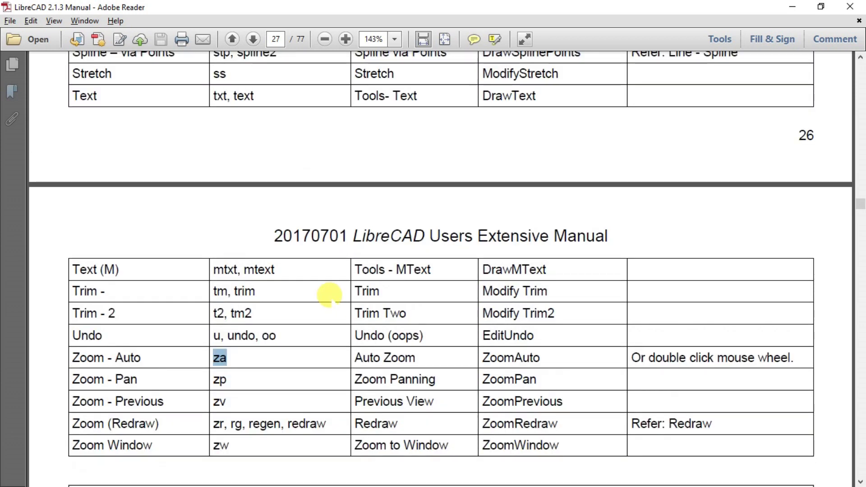
scroll(330, 296, down, 7)
scroll(321, 287, up, 2)
scroll(321, 286, up, 20)
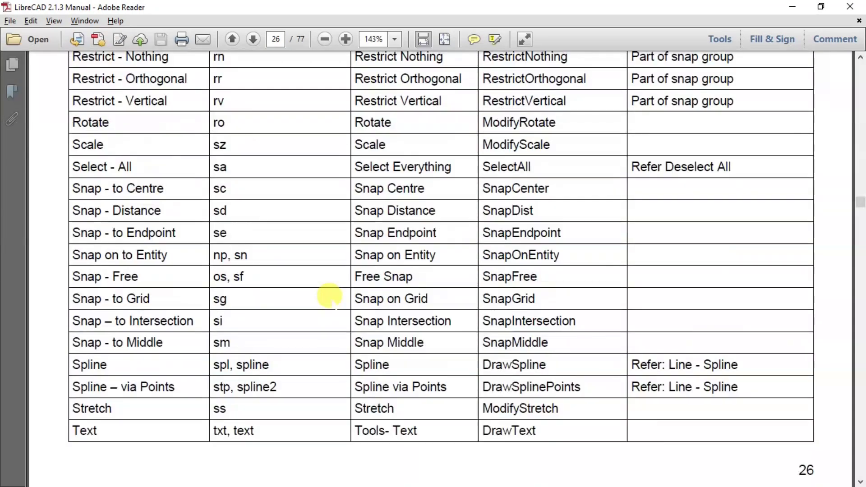
scroll(329, 295, up, 6)
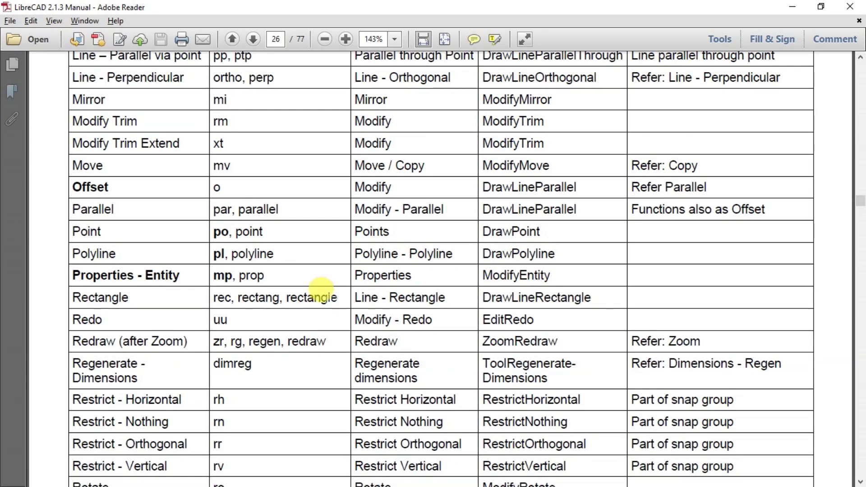
key(alt+Tab)
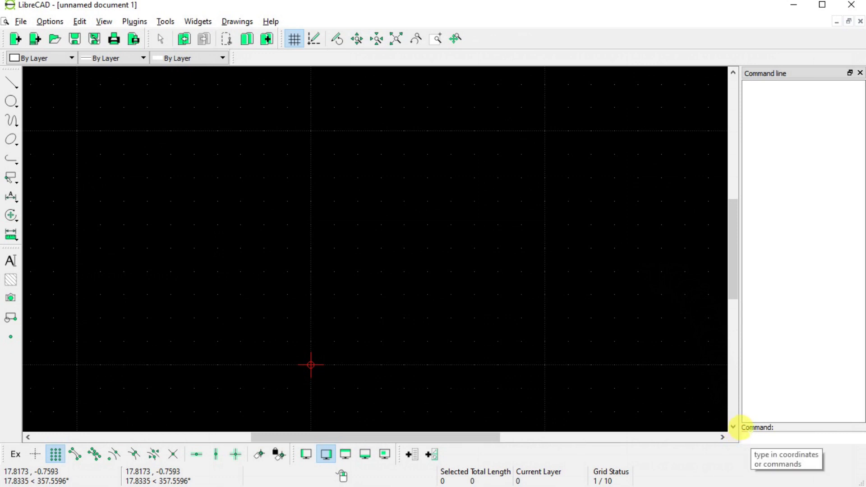
click(749, 427)
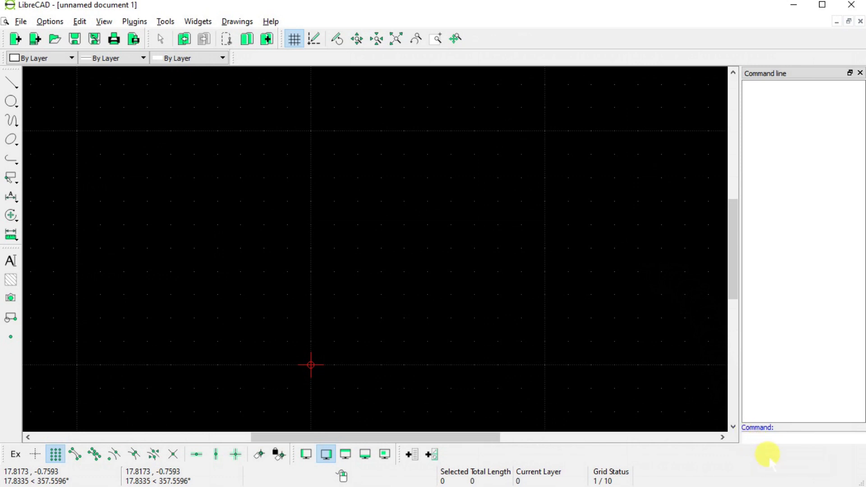
Step: Start the rectangle command with re, then clear a stray 0,0 entry from the input
text(rect)
key(Return)
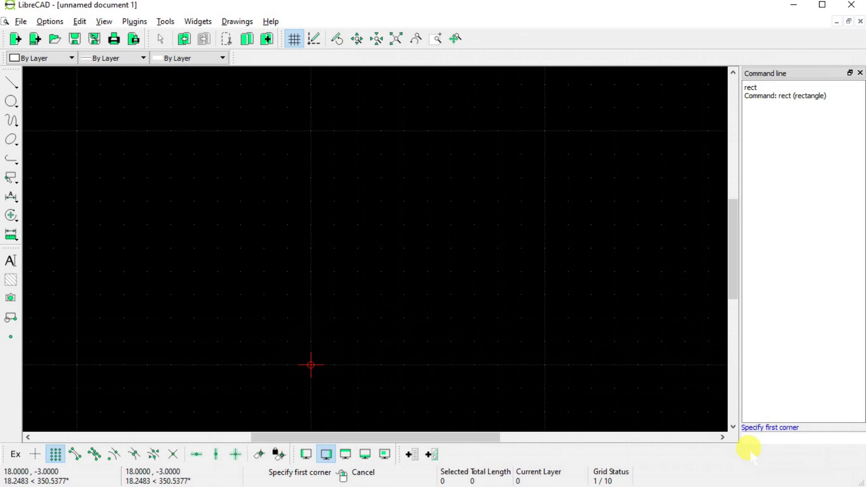
text(0,0)
key(BackSpace)
key(BackSpace)
key(BackSpace)
Step: Draw the rectangle from corner 0,0 to corner 1,1, check both history entries, then end the command
text(0,0)
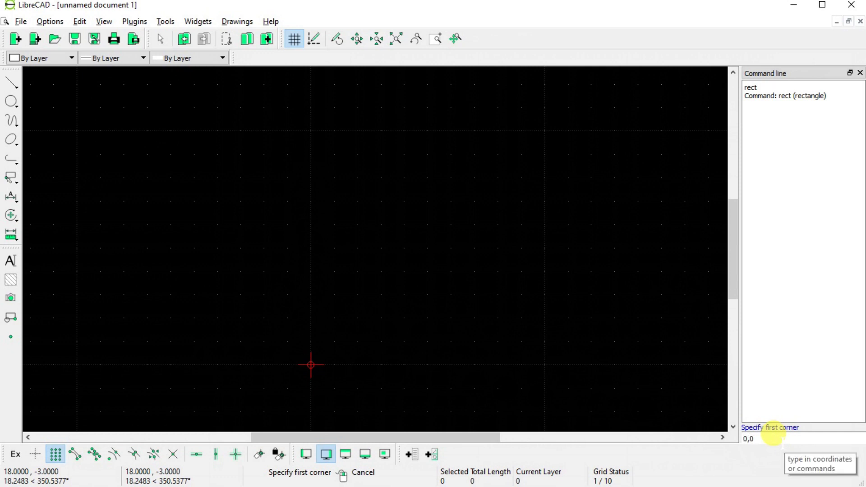
key(Return)
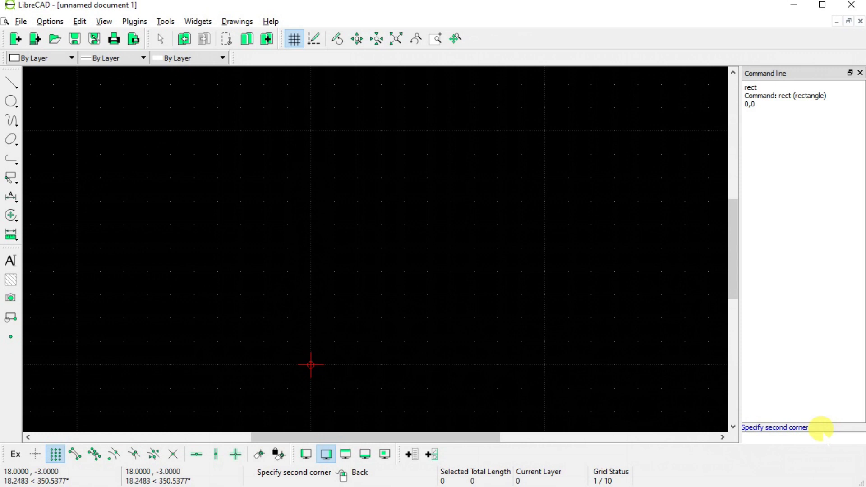
text(1,1)
key(Return)
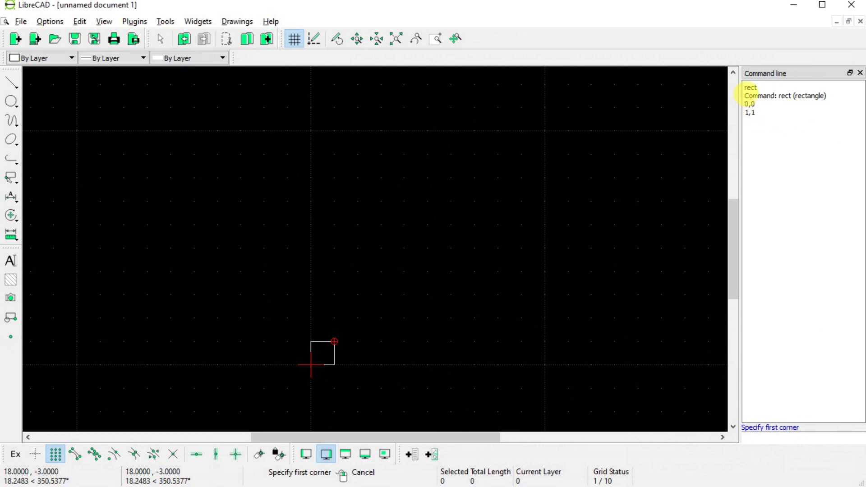
drag(744, 104, 758, 107)
drag(743, 112, 755, 112)
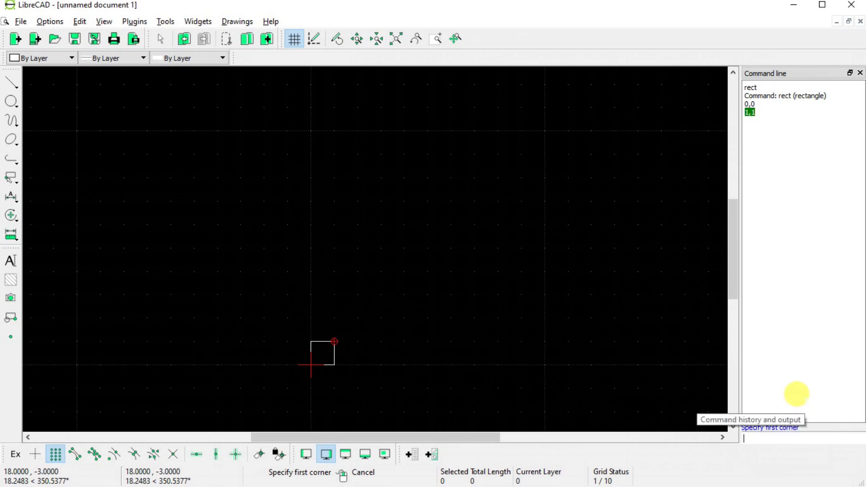
key(Escape)
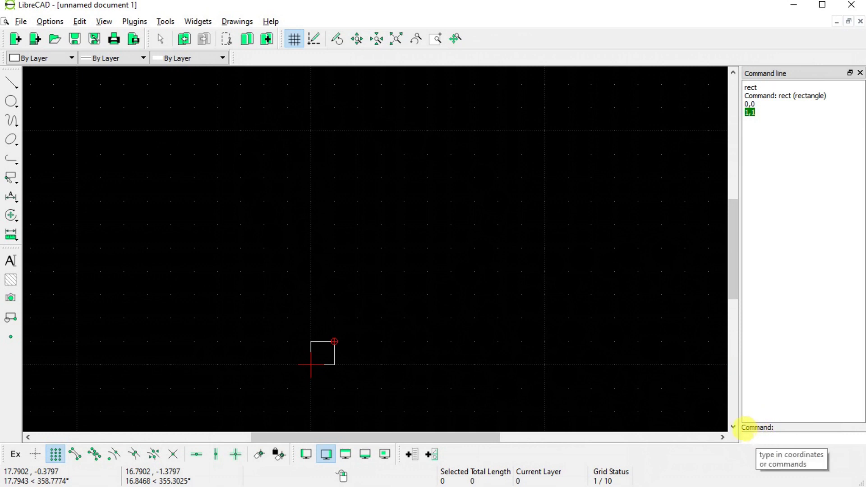
Step: Run za (zoomauto) from the command input to fit the 0,0–1,1 rectangle
click(745, 428)
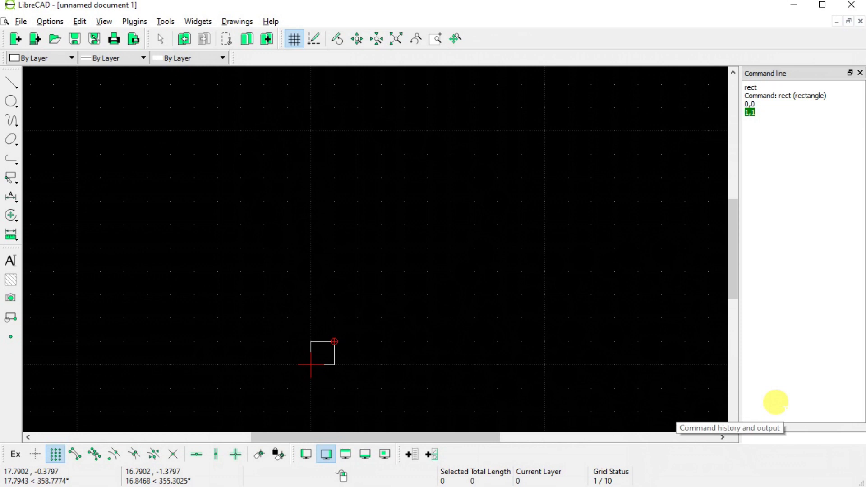
text(za)
key(Return)
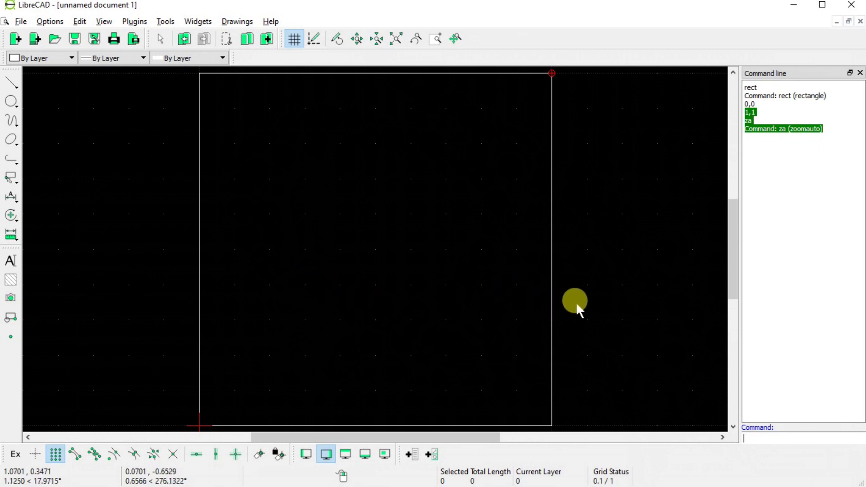
Step: Pan the rectangle off to the left, then refit it with za
scroll(574, 293, down, 2)
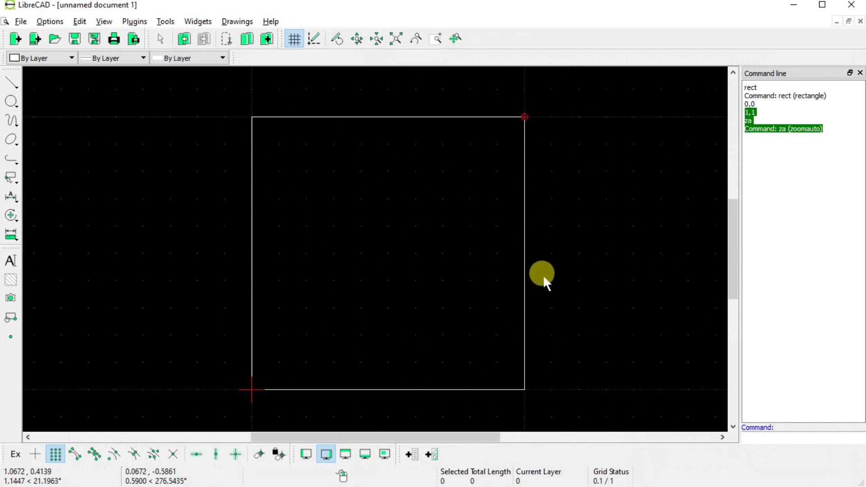
middle_drag(545, 269, 70, 272)
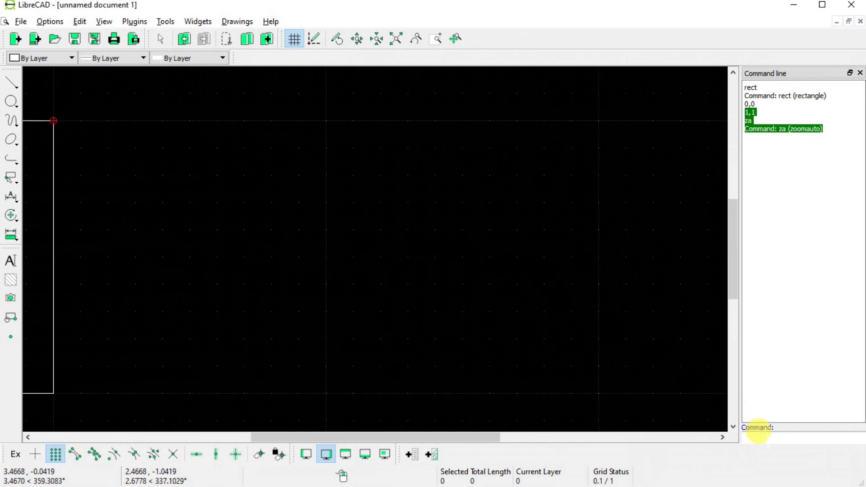
text(za)
key(Return)
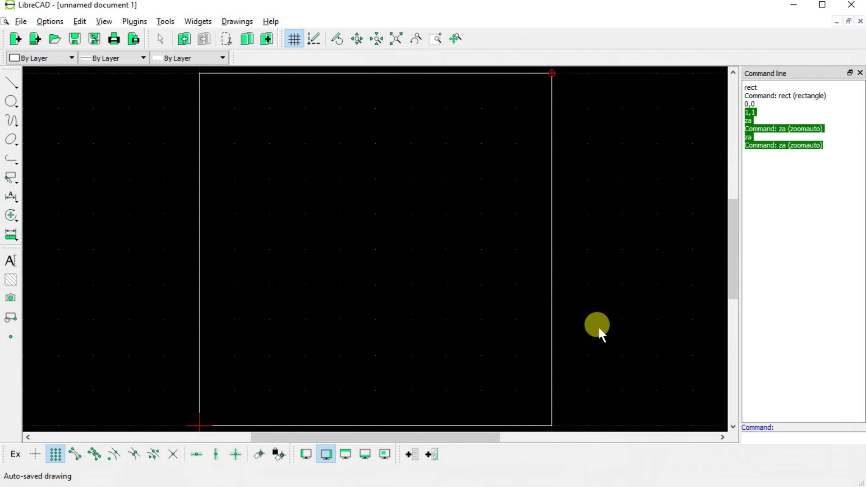
Step: Zoom and pan to move the origin down-left, then refit the drawing with za again
scroll(598, 326, down, 5)
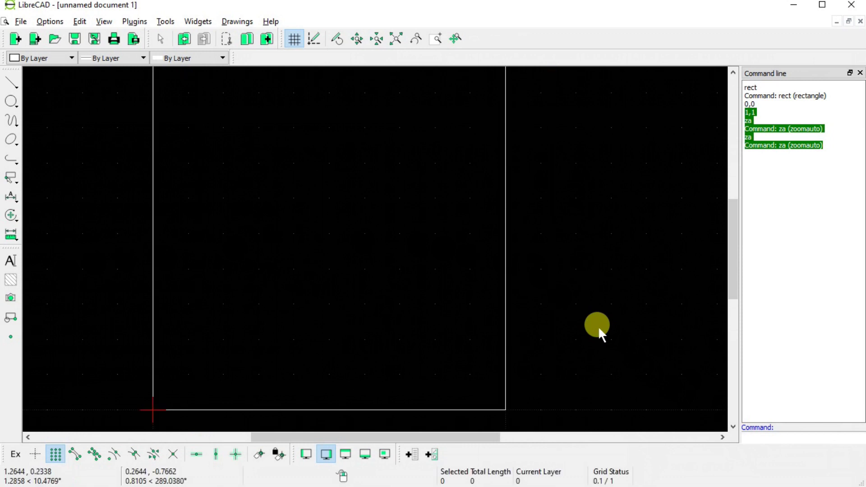
scroll(518, 295, down, 6)
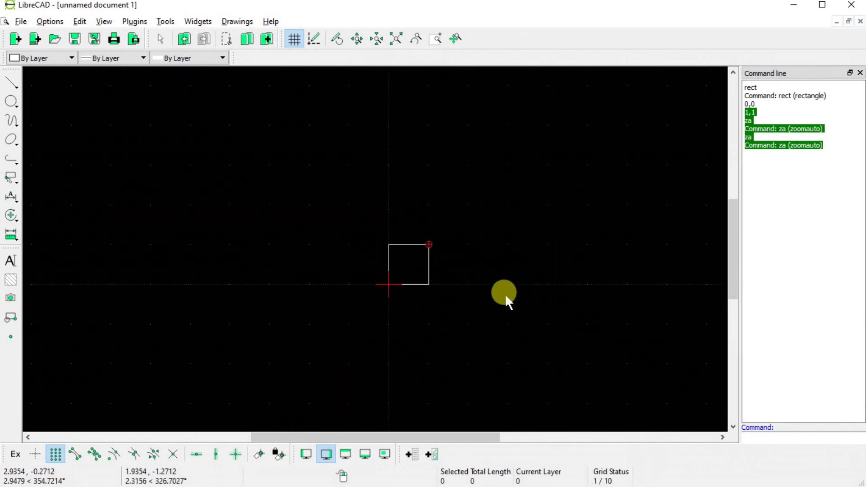
scroll(502, 292, down, 4)
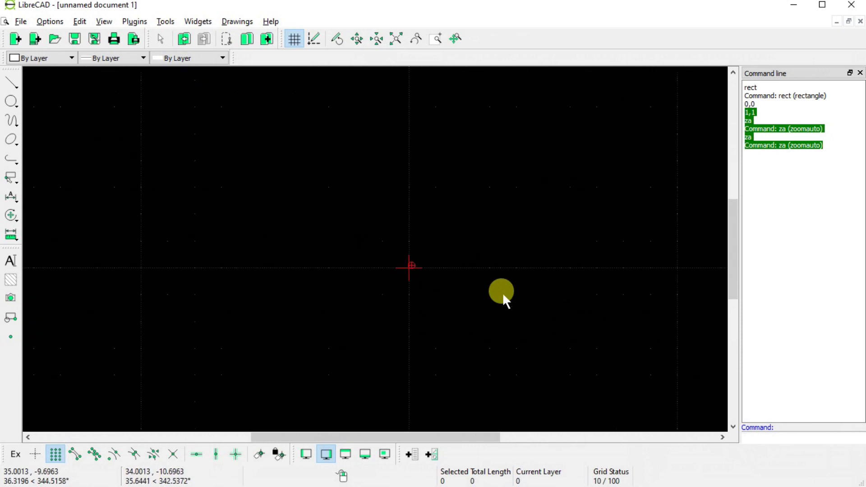
middle_drag(496, 268, 413, 307)
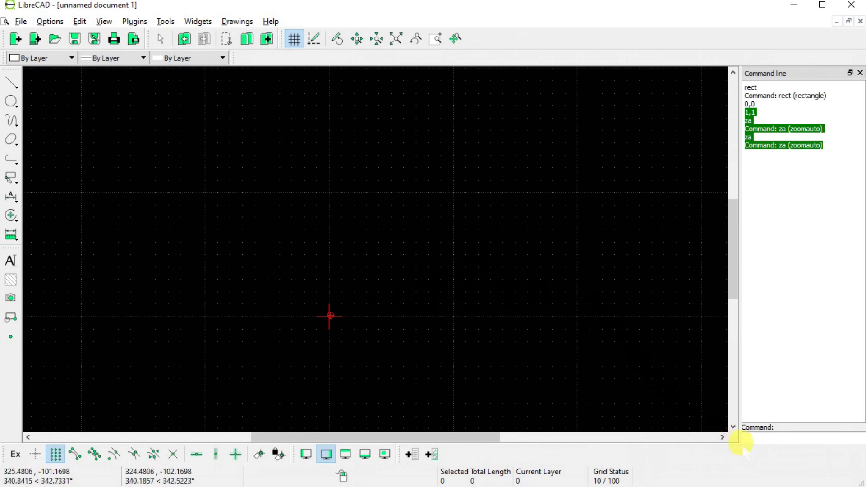
click(745, 433)
text(za)
key(Return)
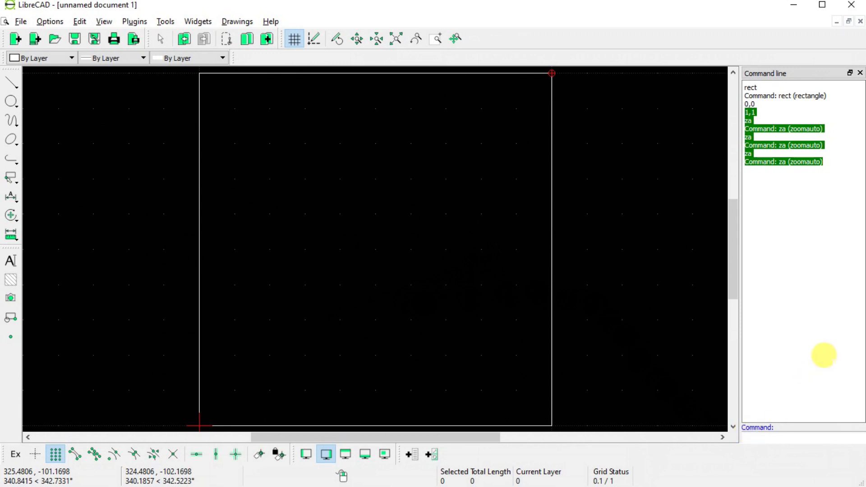
click(819, 349)
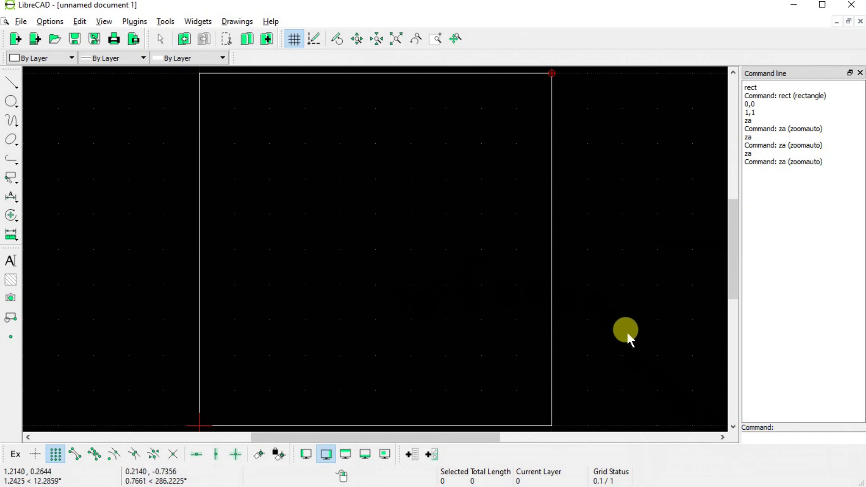
Step: Zoom out and pan so the square sits near the centre, then type circle
scroll(626, 331, up, 2)
scroll(626, 331, down, 2)
scroll(332, 188, down, 3)
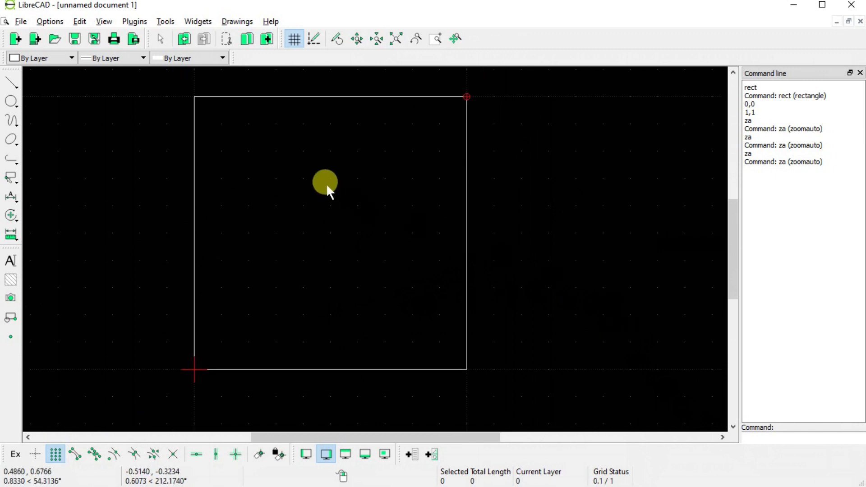
middle_drag(339, 204, 371, 246)
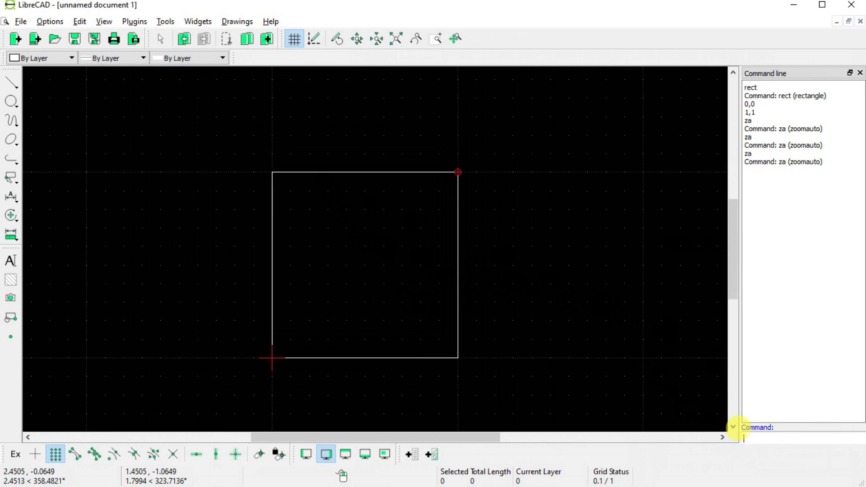
text(c)
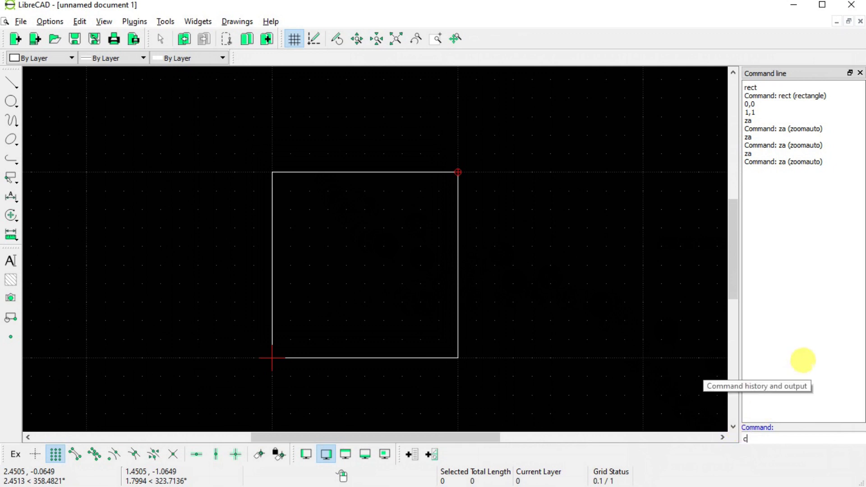
text(ircle)
Step: Draw a circle centred at 0.5,0.5 with radius 0.5, then end the circle command
key(Return)
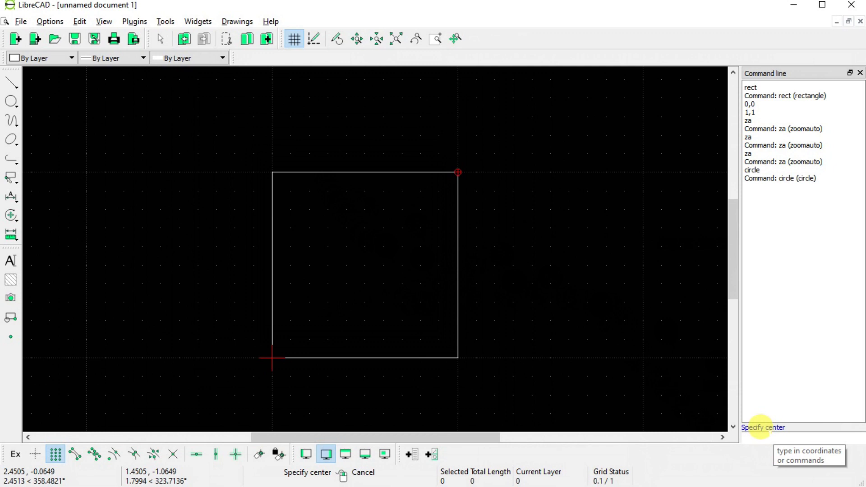
text(5,.5)
key(Return)
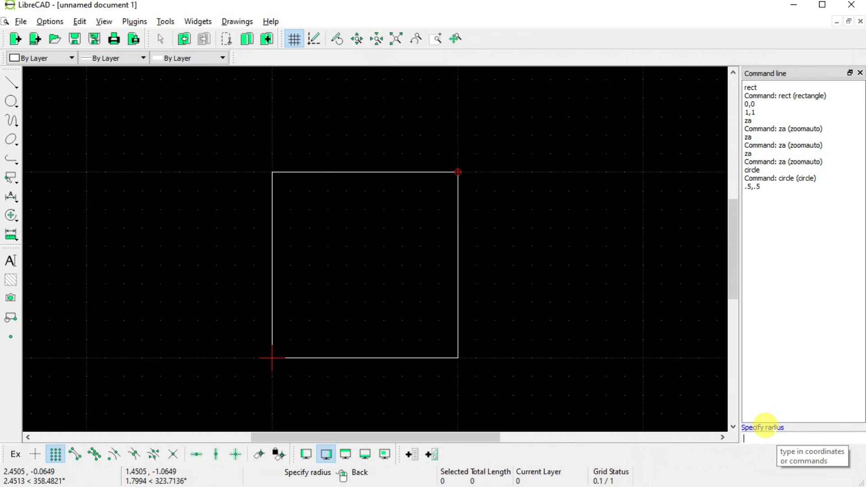
text(.5)
key(Return)
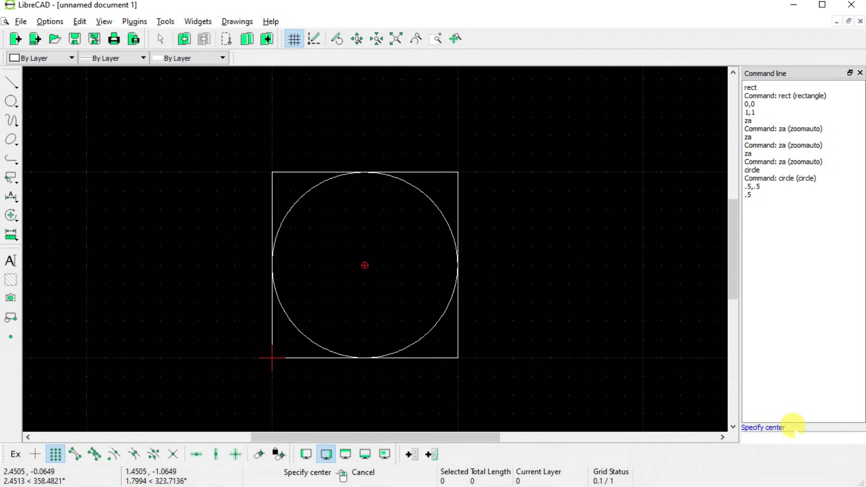
key(Escape)
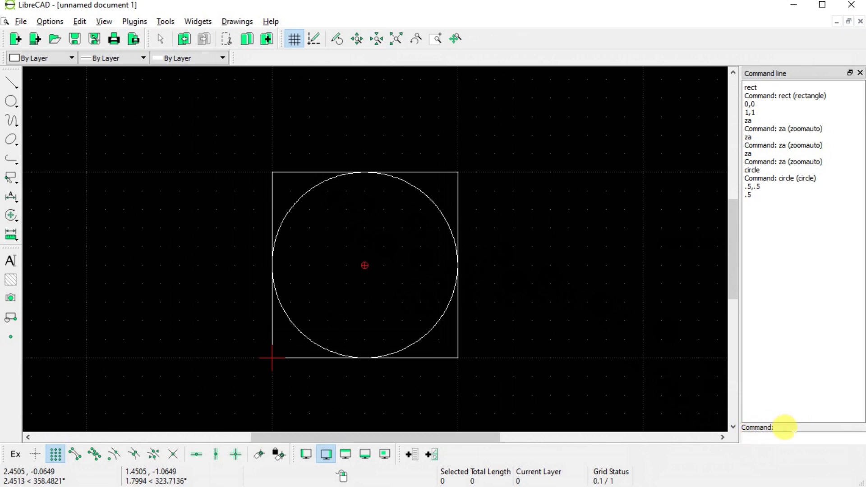
Step: Run the line command and draw a diagonal from 0,0 to 1,1 across the square
click(781, 428)
text(loin)
key(BackSpace)
key(BackSpace)
key(BackSpace)
key(BackSpace)
text(line)
key(Return)
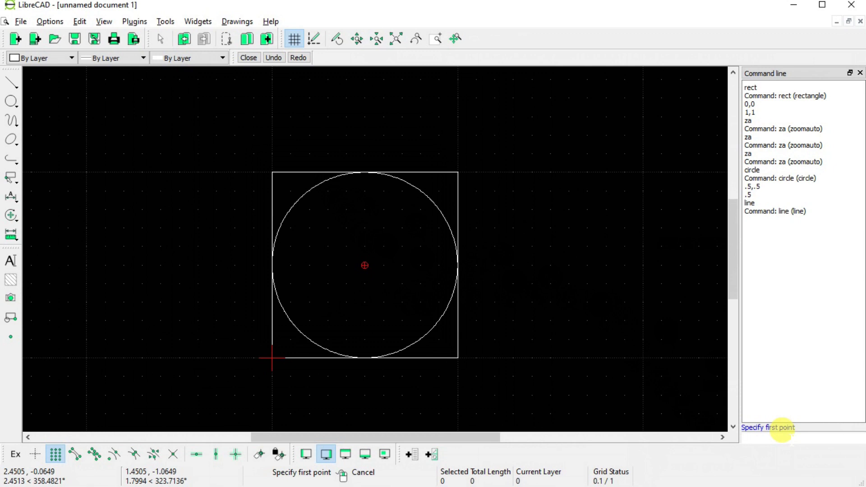
text(0,0)
key(Return)
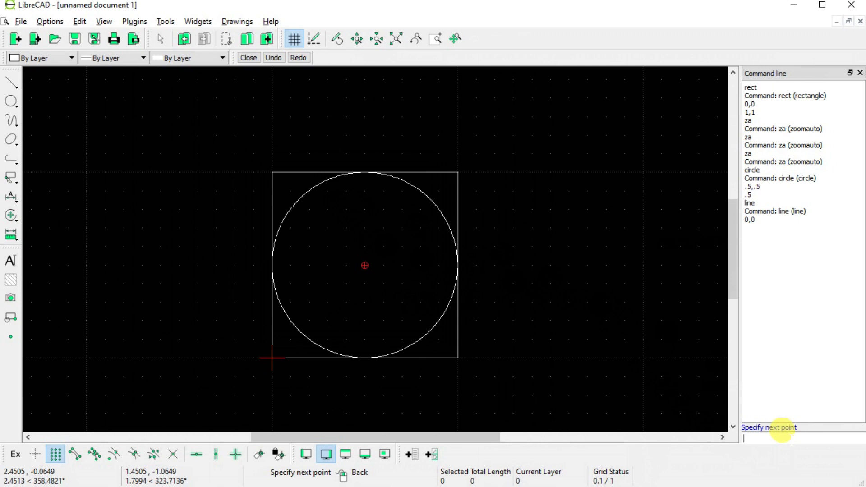
text(1,1)
key(Return)
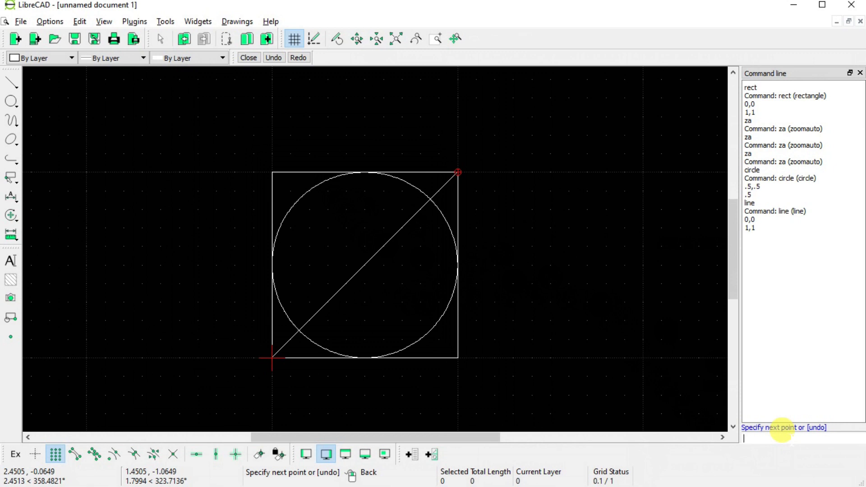
Step: Exit the first line, then draw a second diagonal from 0,1 to 1,0
key(Escape)
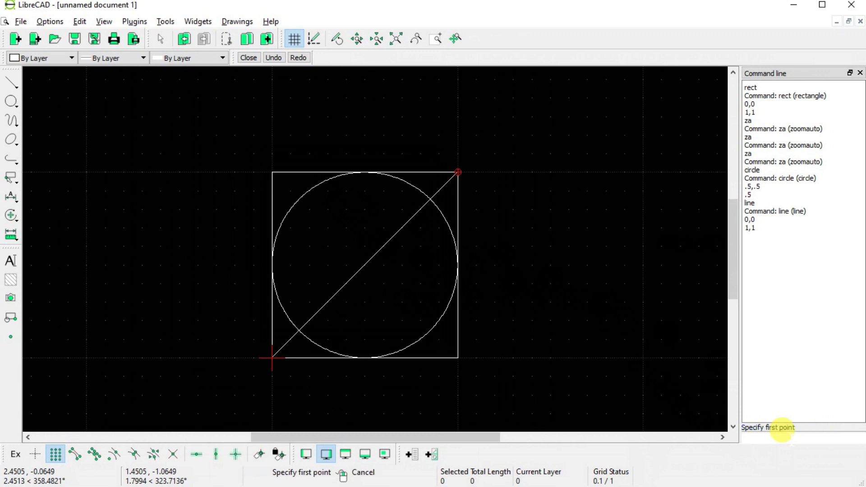
key(Escape)
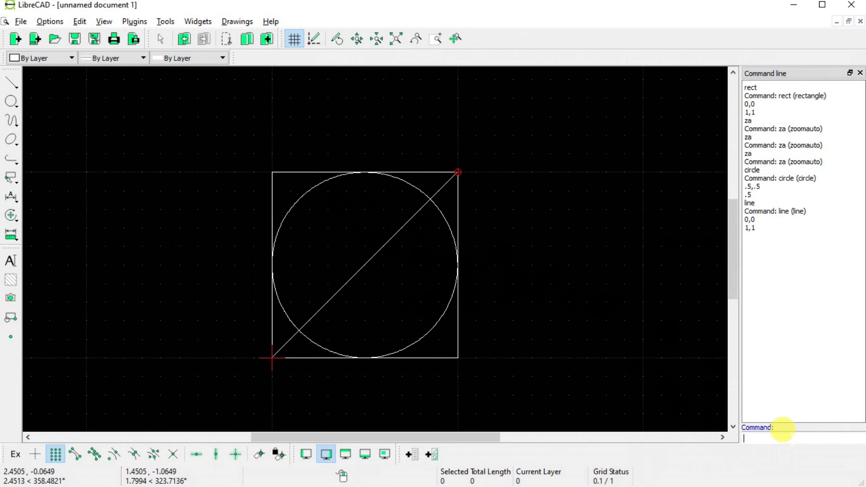
text(line)
key(Return)
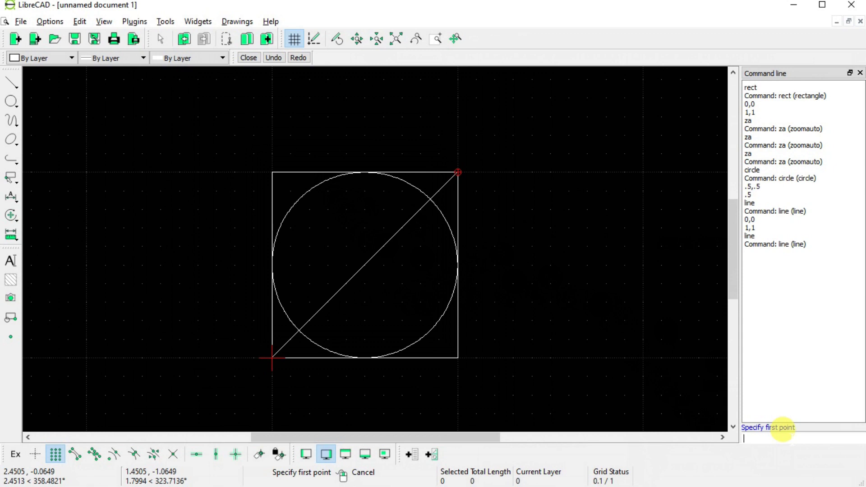
text(0,1)
key(Return)
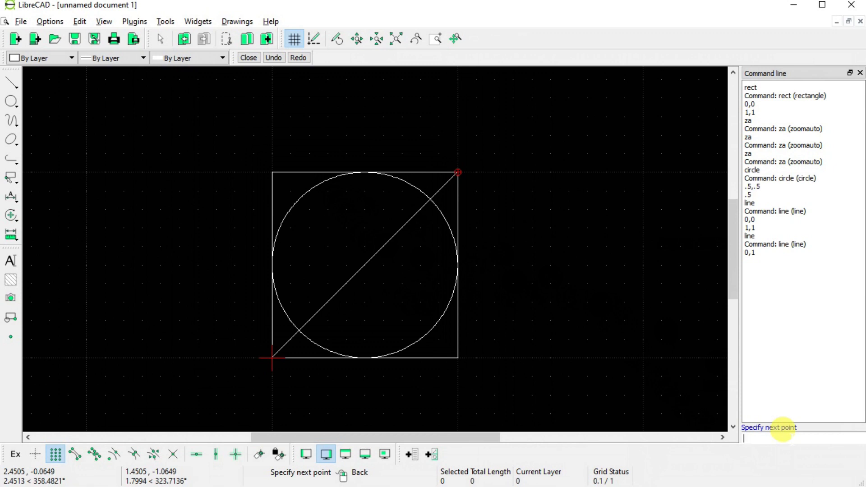
text(1,0)
key(Return)
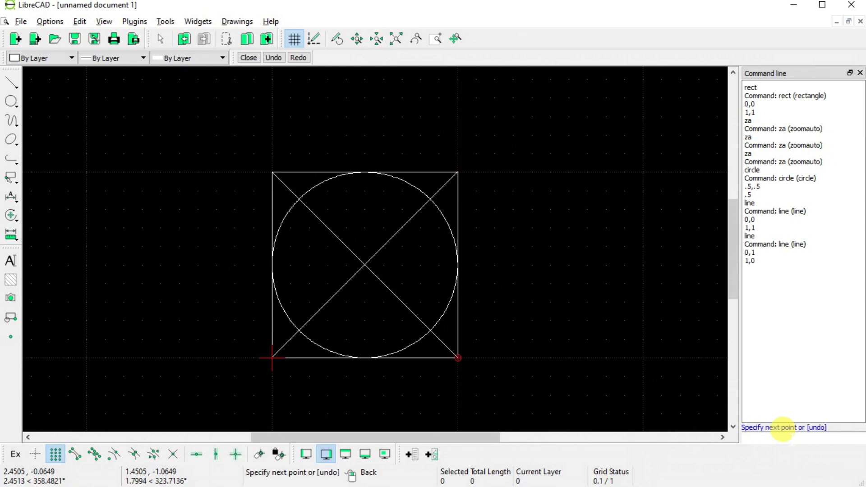
Step: Exit the Line tool and window-select the square, circle and both diagonals
key(Escape)
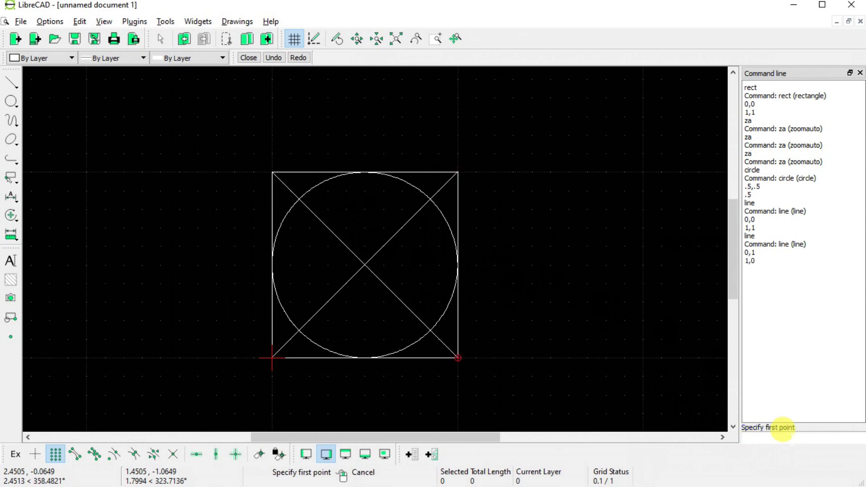
key(Escape)
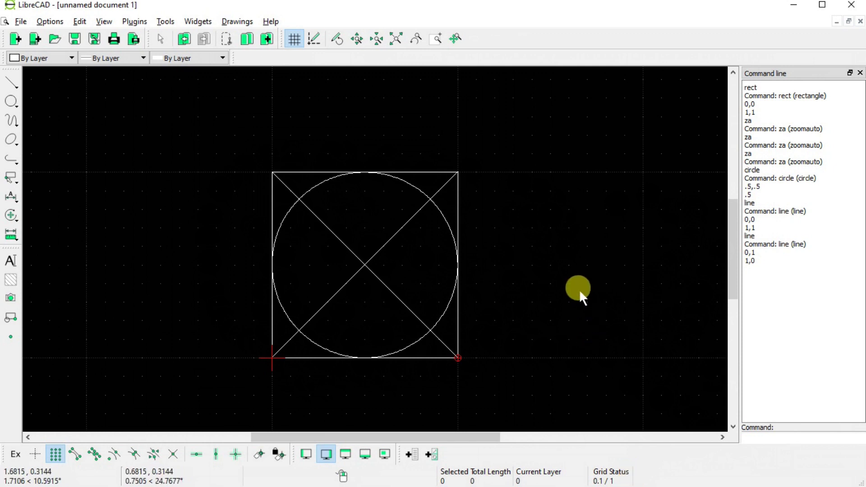
mouse_move(218, 145)
mouse_down()
mouse_move(288, 309)
mouse_move(519, 400)
mouse_up()
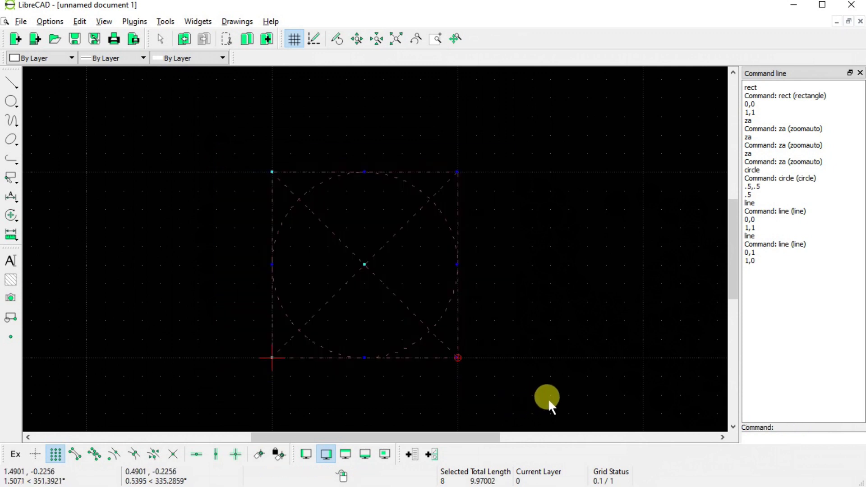
Step: Delete the selected square, circle and diagonals from the drawing
key(Delete)
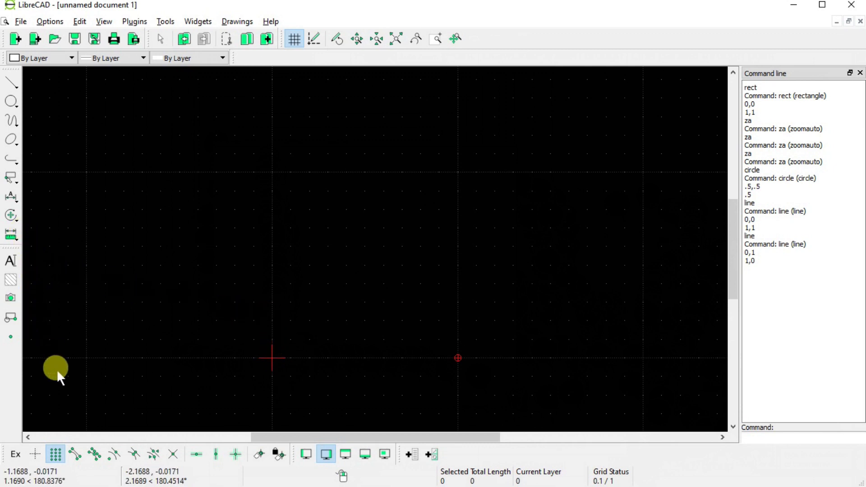
click(23, 455)
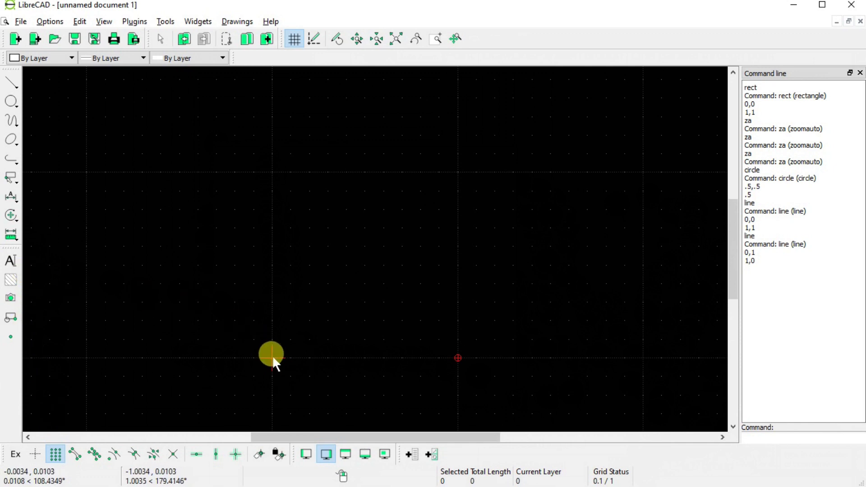
Step: Start a two-point distance measurement at the origin, cancel it, then restart measuring
click(11, 234)
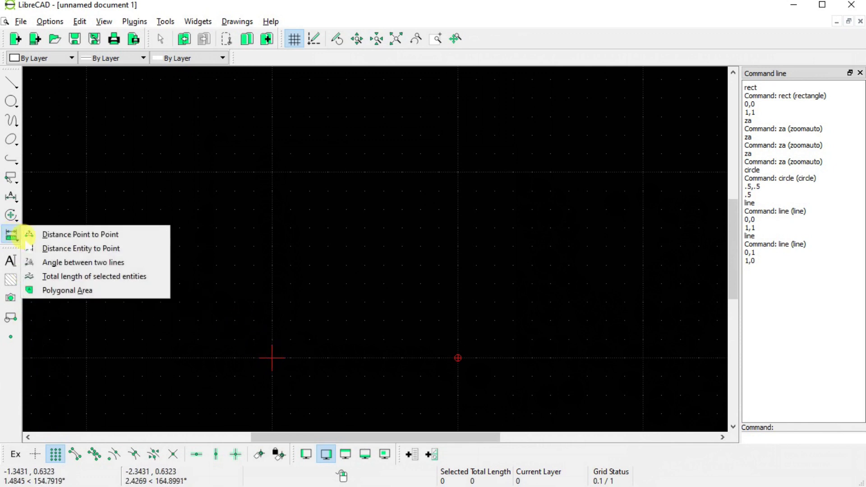
click(48, 233)
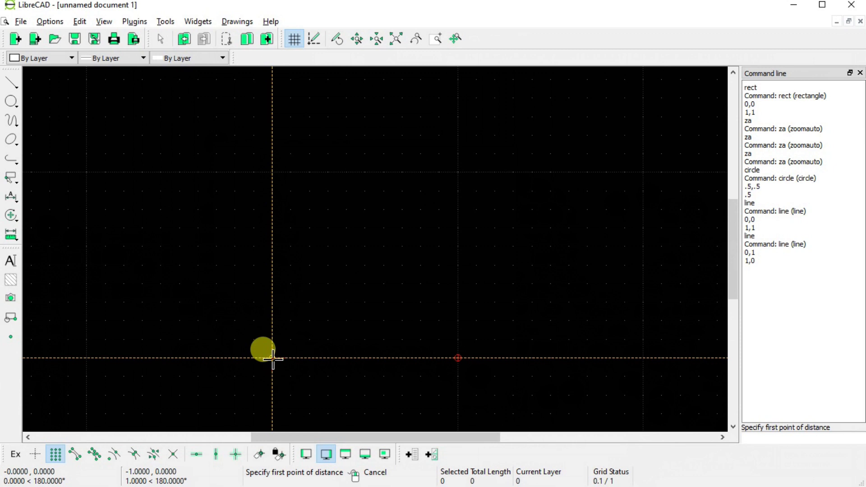
click(272, 358)
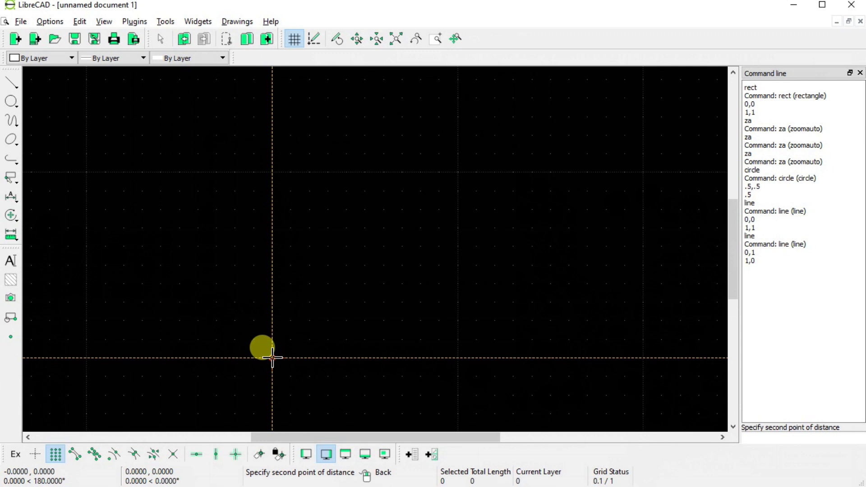
right_click(272, 357)
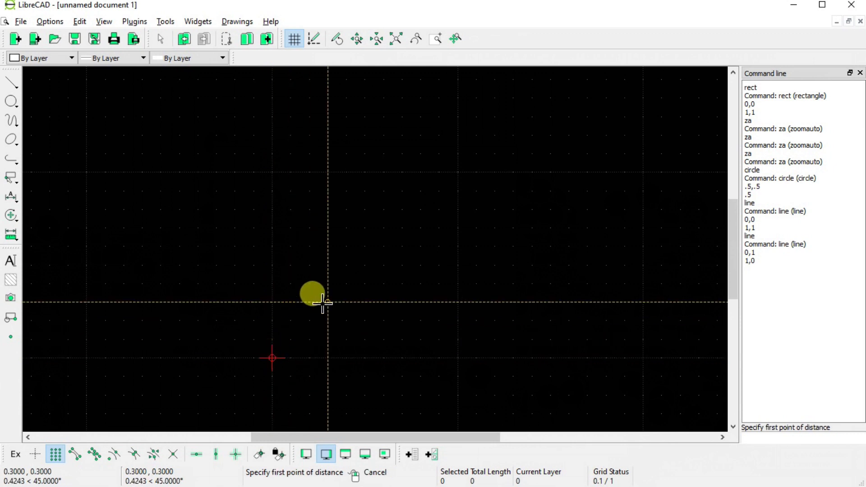
right_click(284, 294)
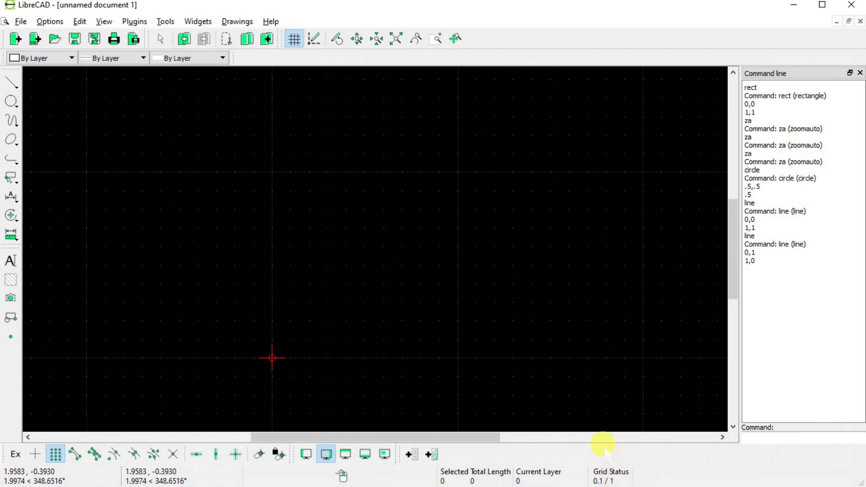
click(11, 234)
click(63, 235)
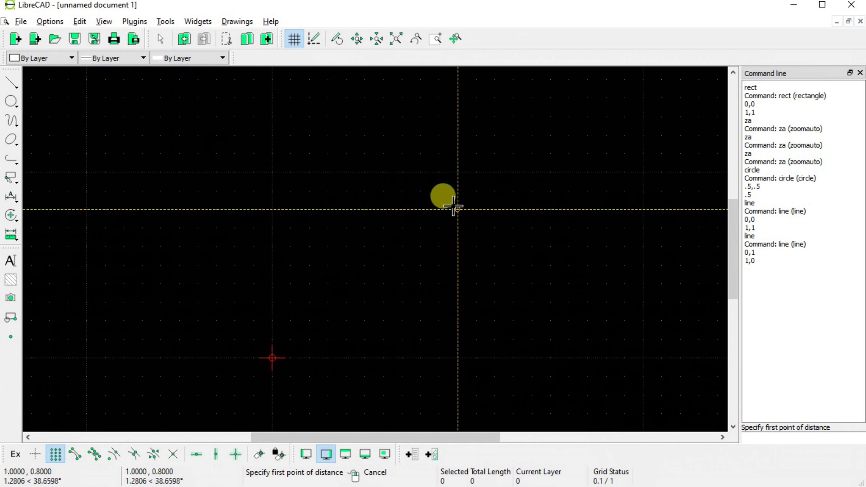
right_click(459, 172)
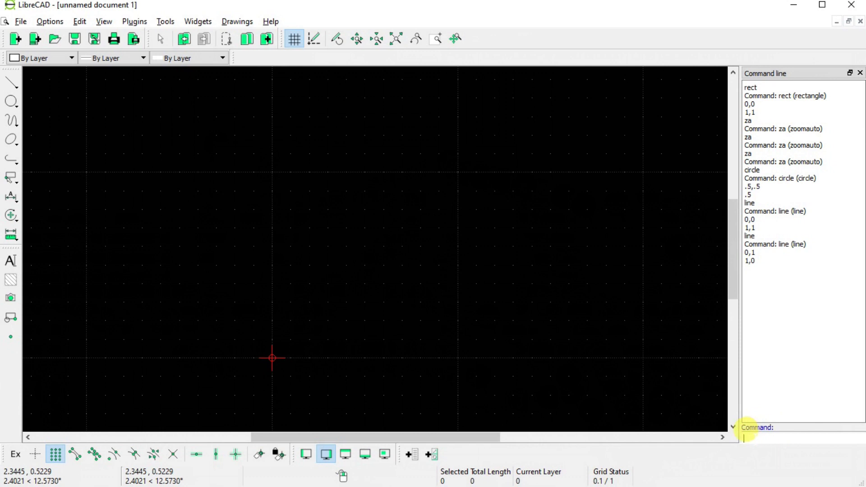
text(line)
Step: Draw a line from 0,0 to 1,1 via typed coordinates and exit the Line tool
key(Return)
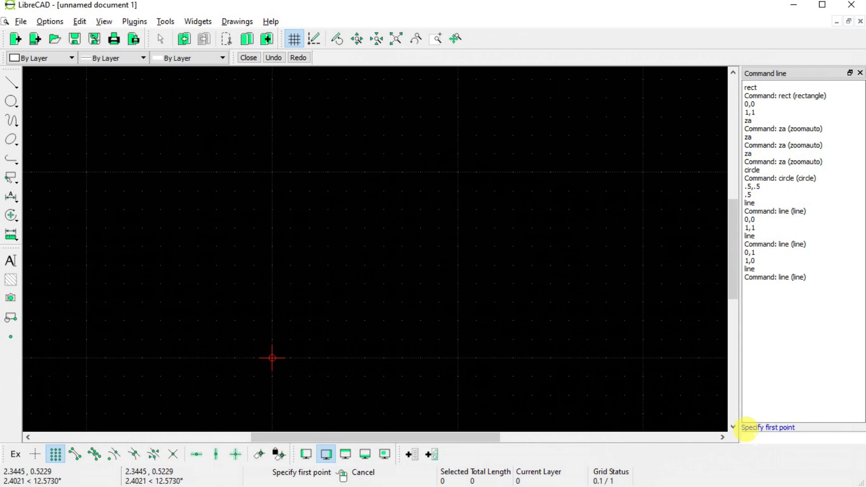
text(0,0)
key(Return)
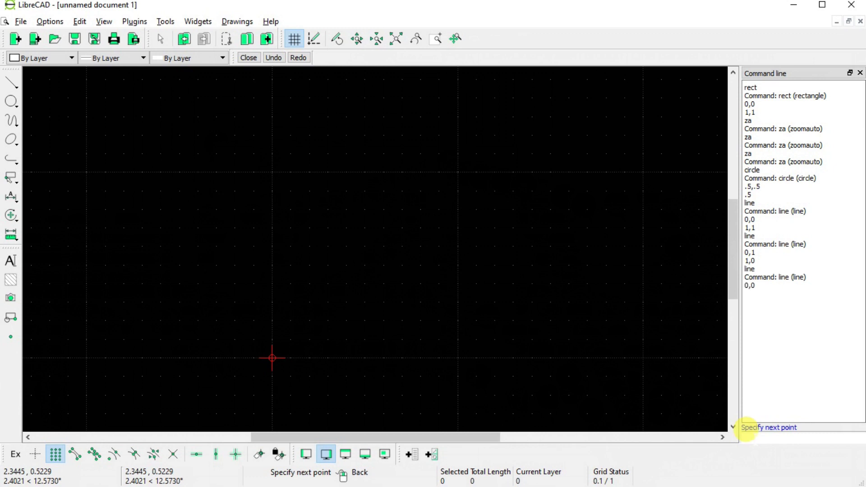
text(1,1)
key(Return)
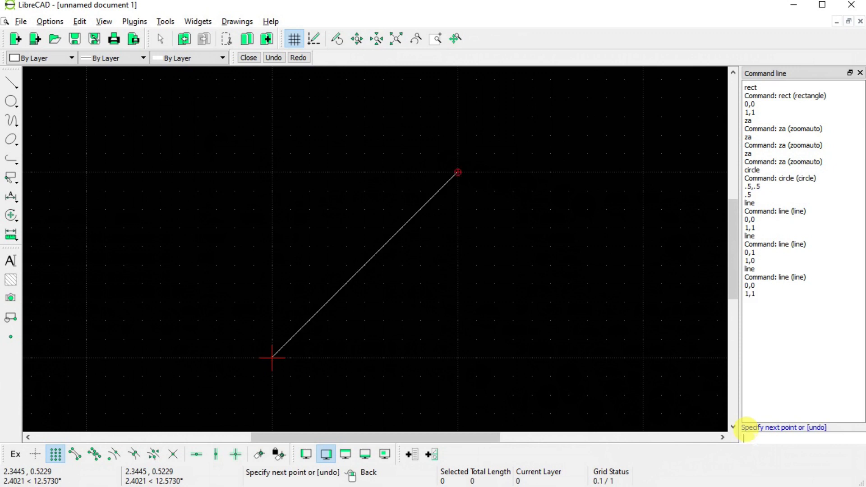
right_click(544, 413)
right_click(541, 411)
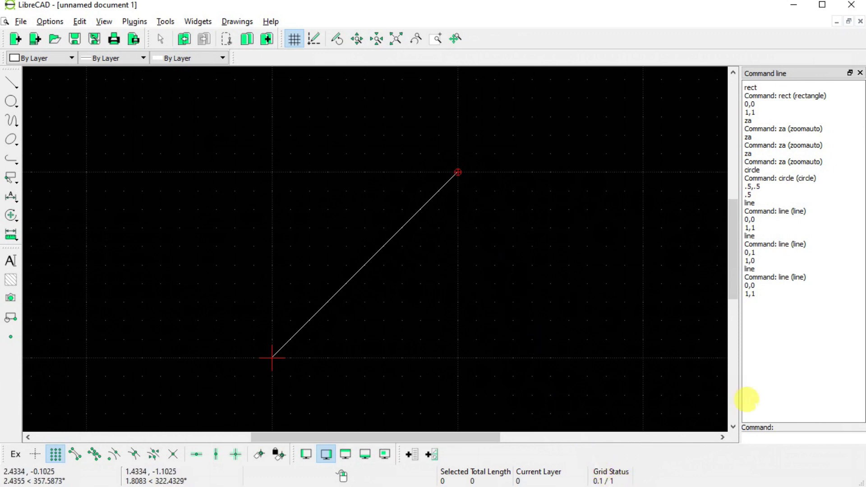
Step: Undo the 0,0 to 1,1 diagonal line with the undo command
click(756, 426)
text(undo)
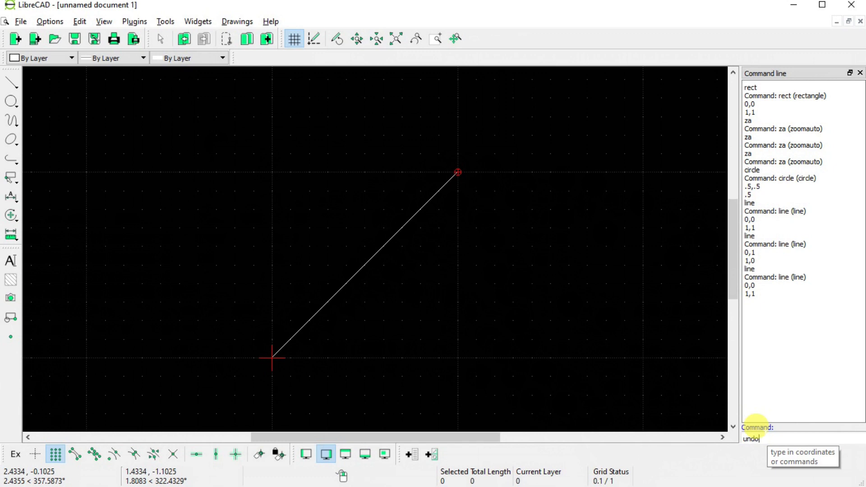
key(Return)
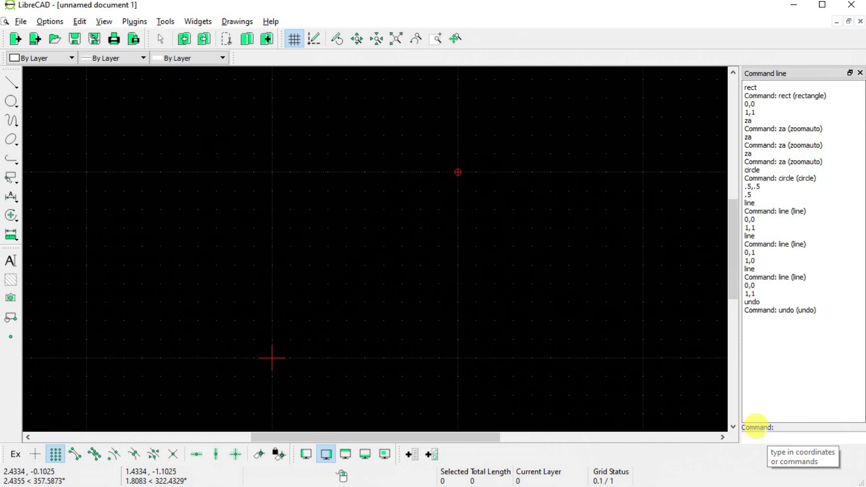
Step: Restart the line command with grid snapping off and midpoint snapping on
text(line)
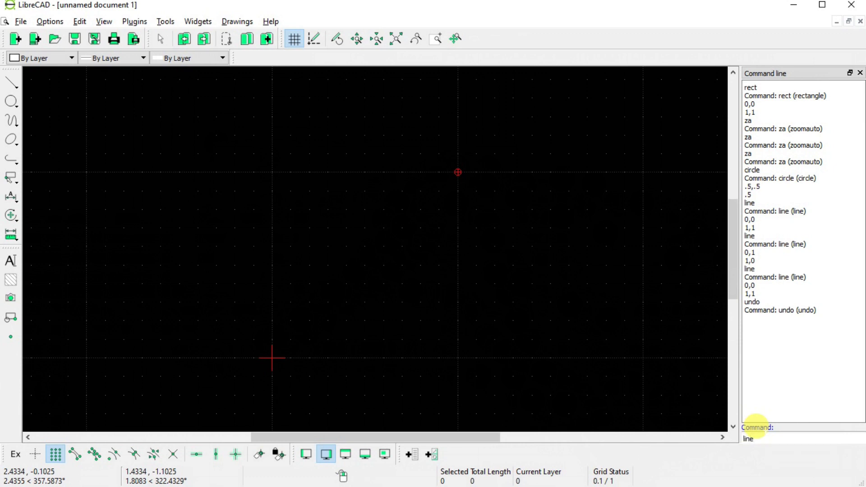
key(Return)
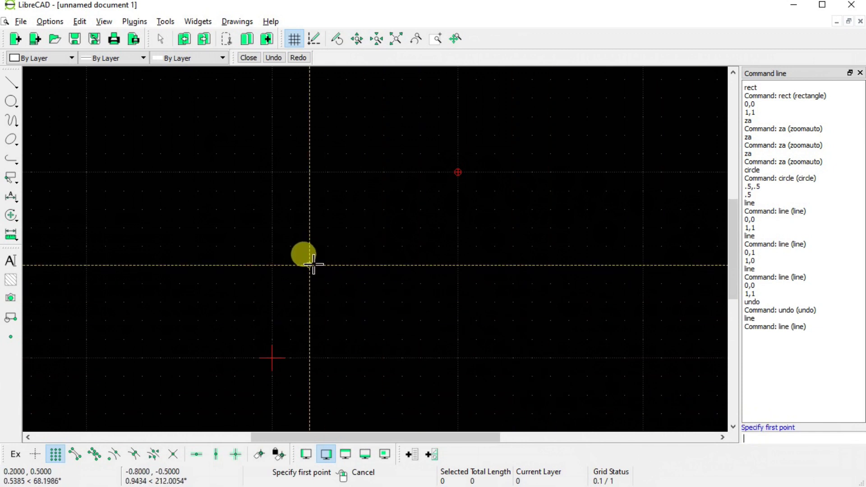
click(55, 454)
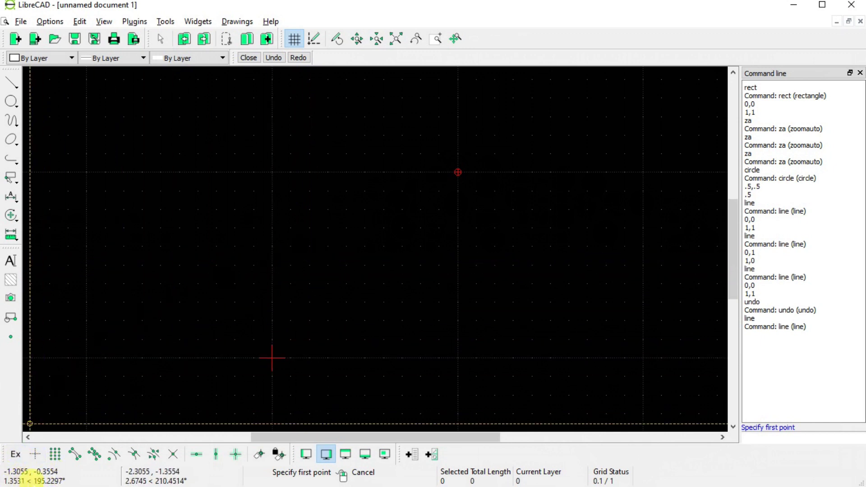
click(134, 454)
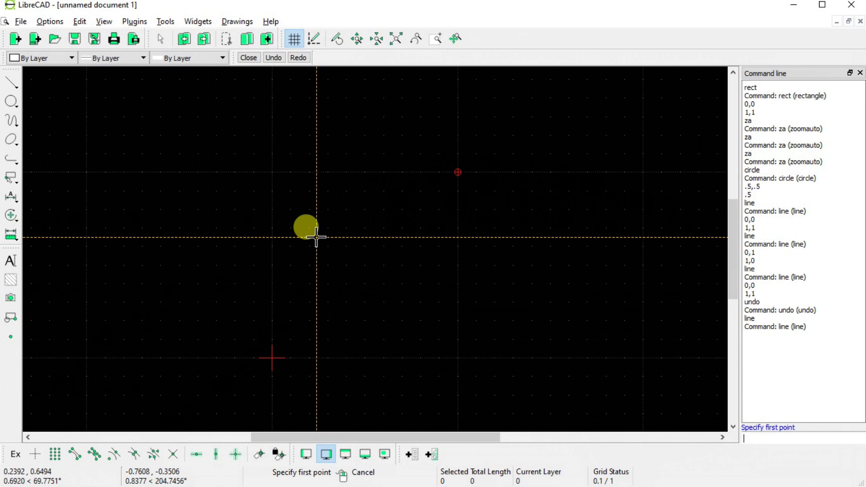
Step: Fix the new line's first point at coordinates .239,.649
text(.)
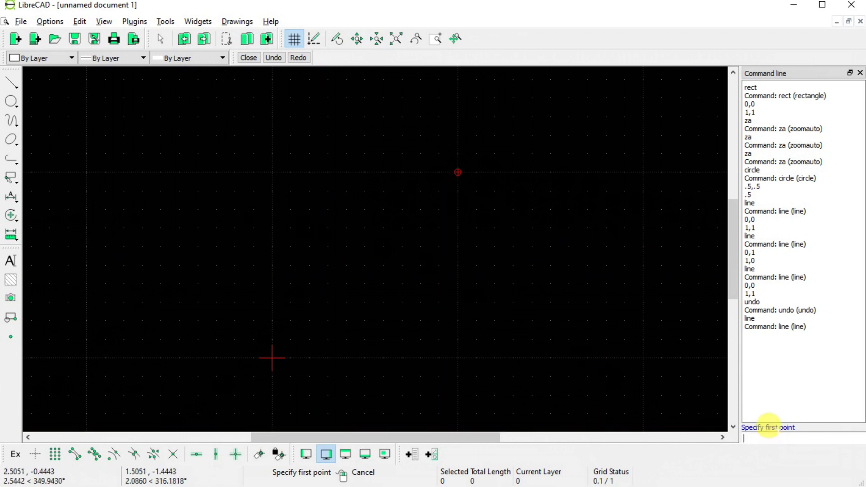
text(239)
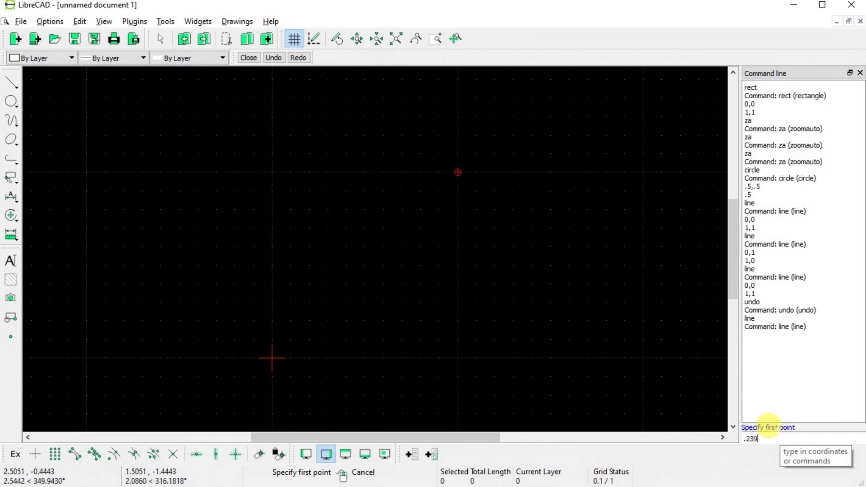
text(,.649)
key(Return)
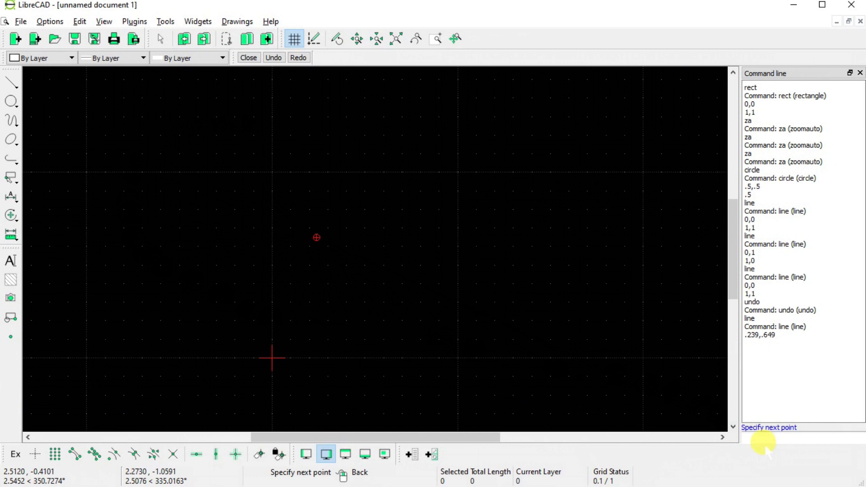
Step: End the line at .94,.05 and stop the chain after this single segment
text(.94,.05)
key(Return)
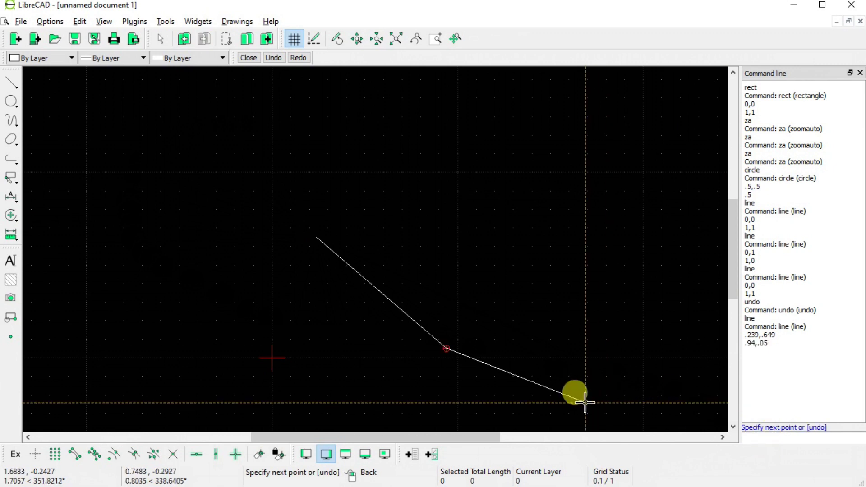
right_click(583, 396)
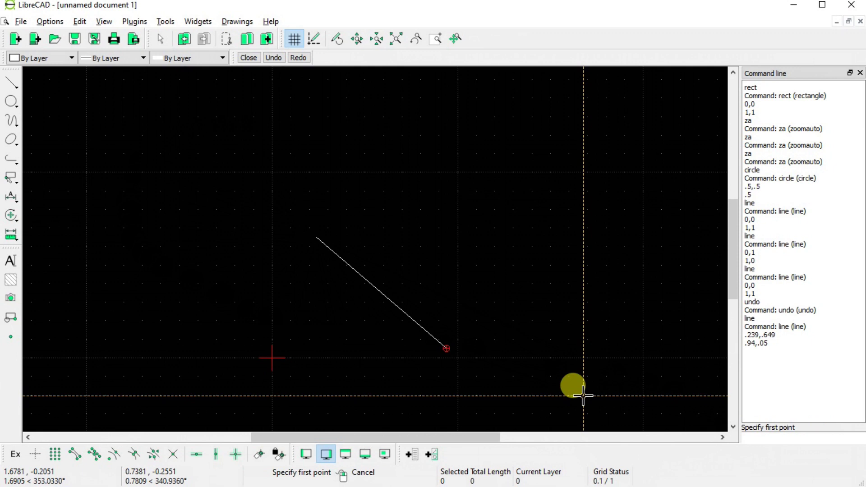
Step: End the Line command, then zoom in and pan along the new off-grid line
right_click(583, 395)
scroll(420, 359, up, 2)
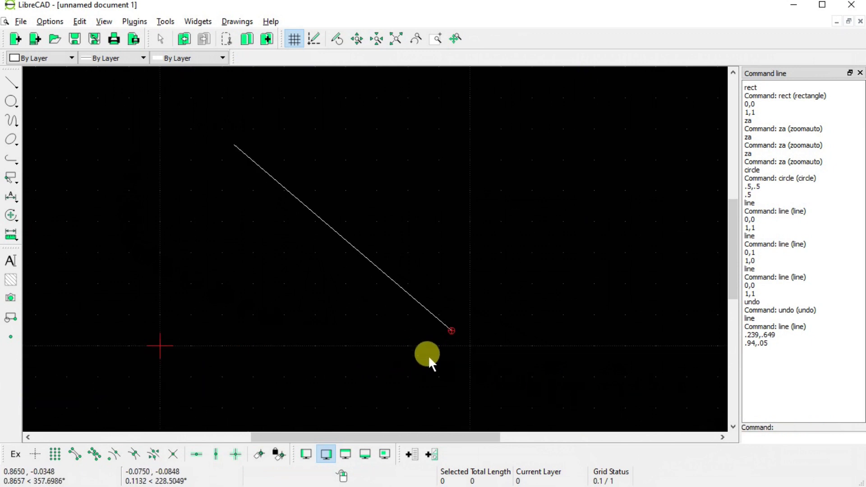
scroll(437, 348, up, 2)
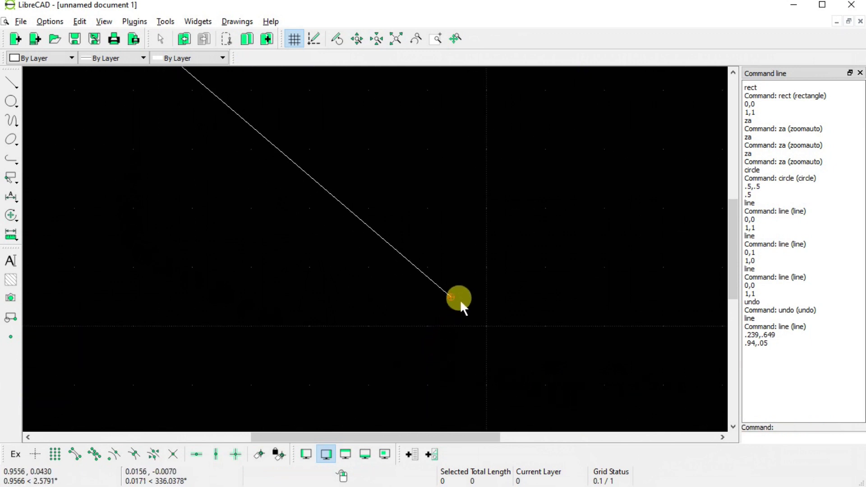
middle_drag(299, 257, 494, 395)
middle_drag(350, 270, 431, 384)
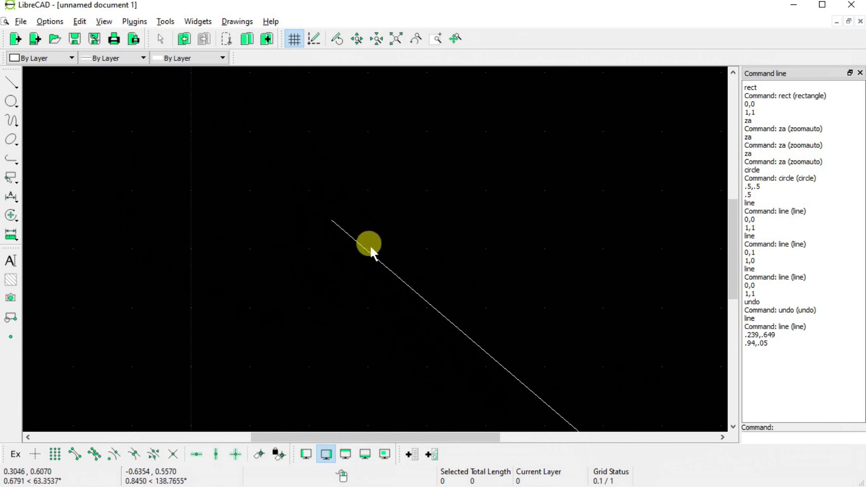
Step: Auto-zoom so the .239,.649 to .94,.05 line fills the drawing area
scroll(436, 295, down, 1)
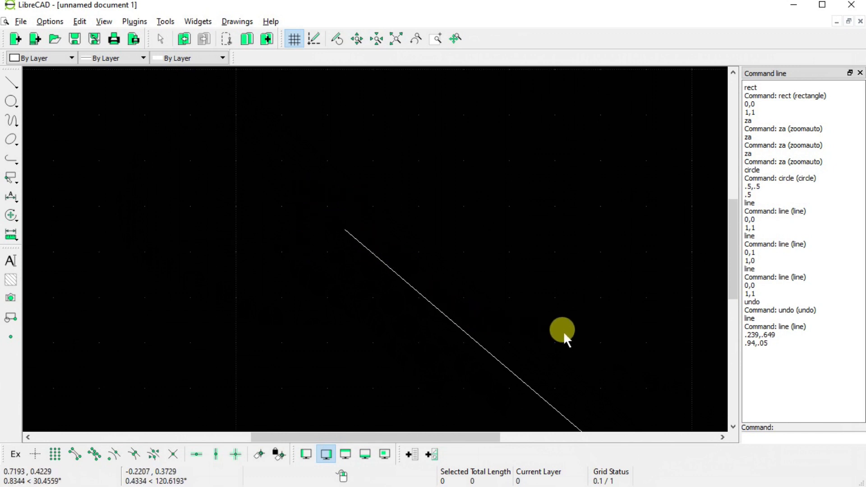
middle_drag(563, 331, 469, 289)
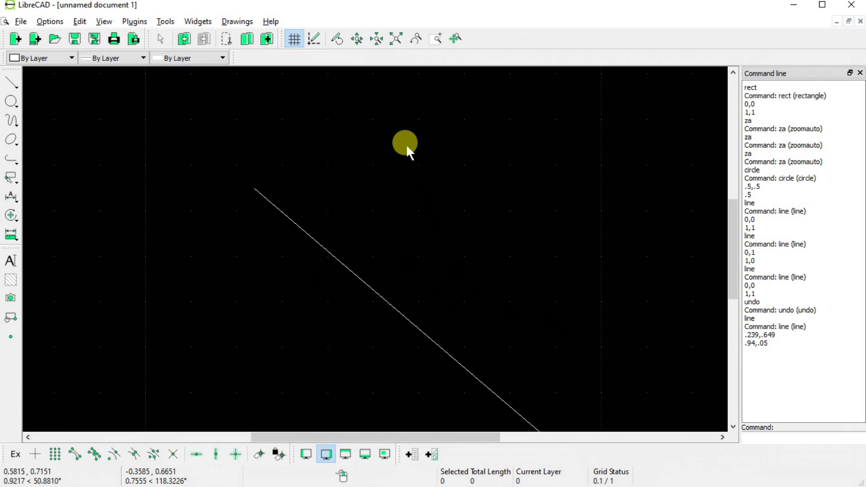
click(395, 39)
scroll(391, 231, down, 1)
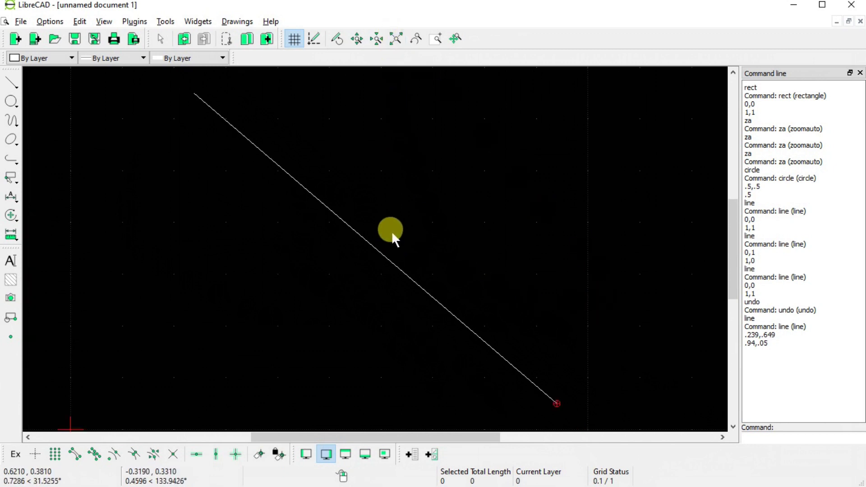
scroll(391, 231, down, 1)
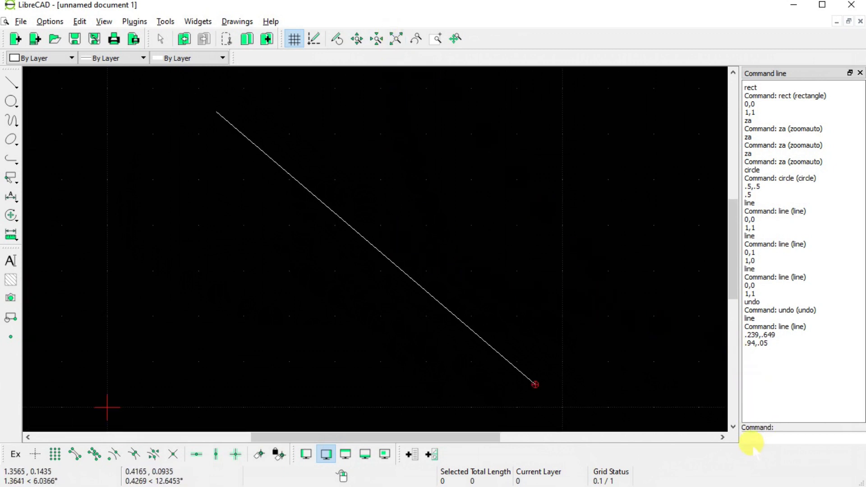